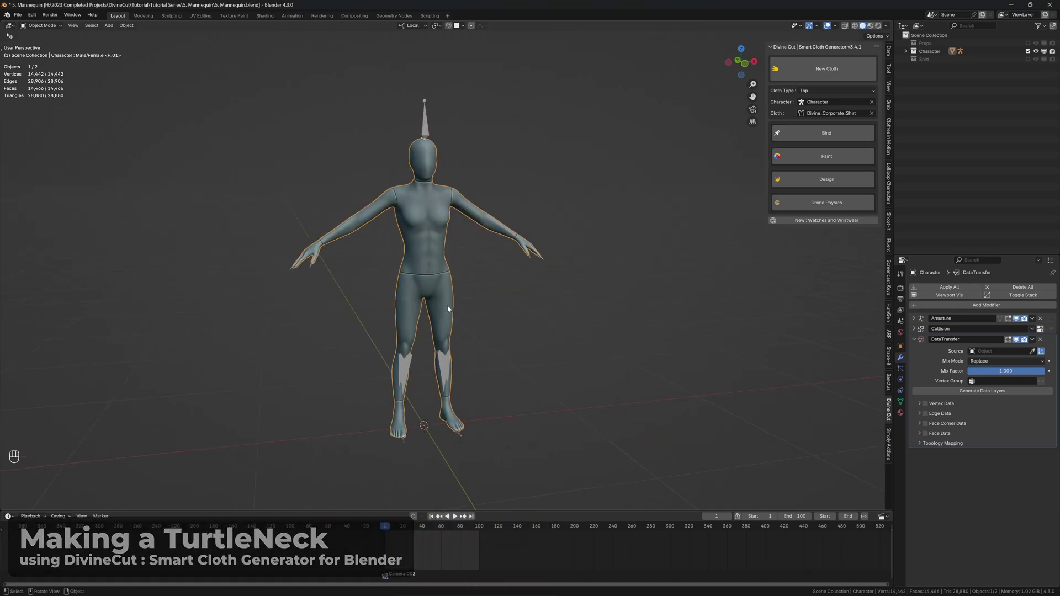
- Start a new Top cloth for the character and lower the Neck and Chin markers onto the mannequin's neck
scroll(459, 303, "up", 3)
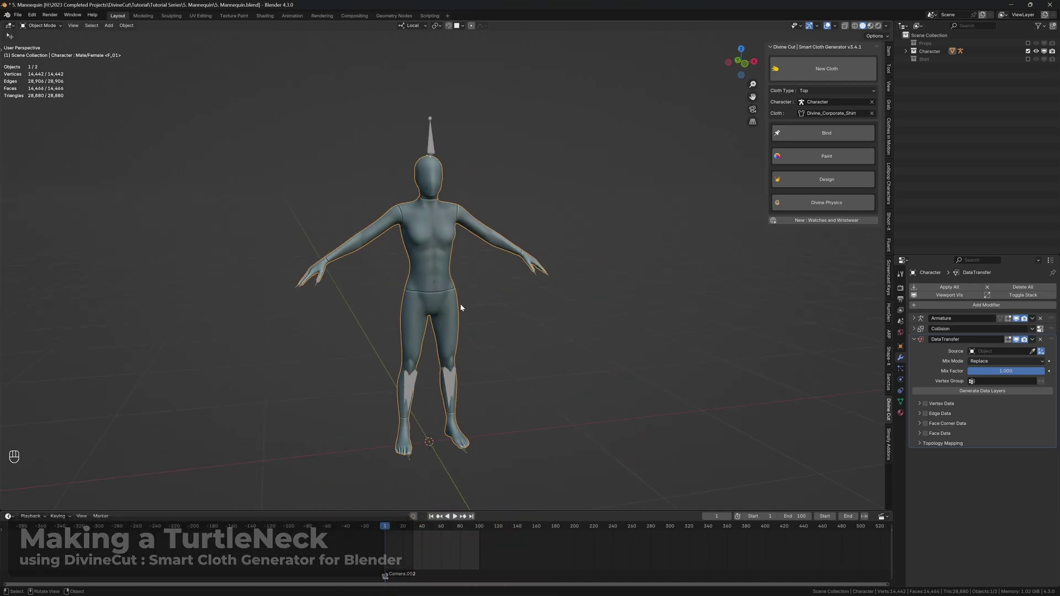
left_click(809, 92)
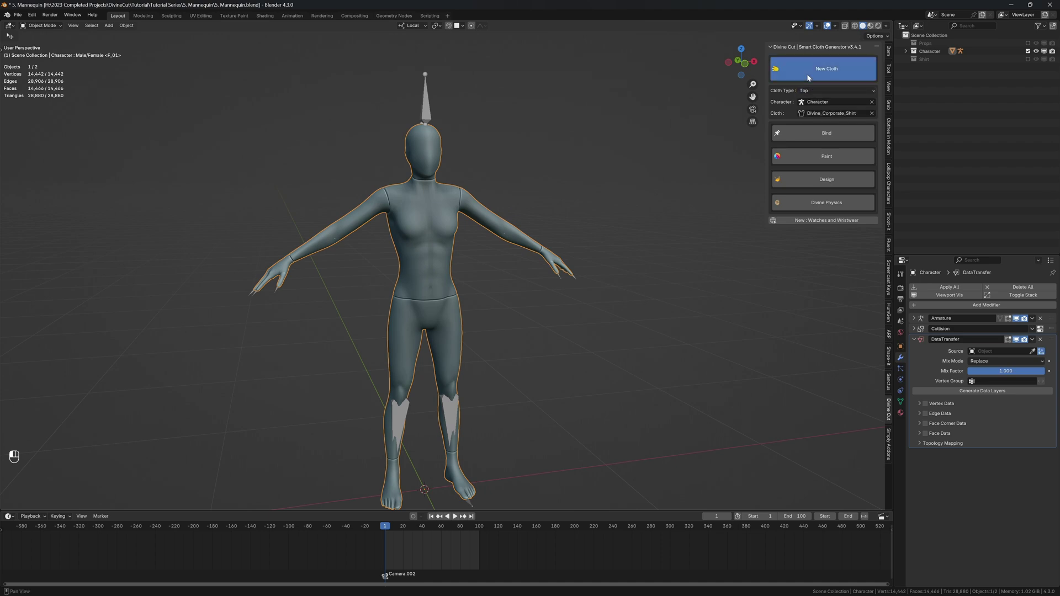
left_click(501, 140)
key("g")
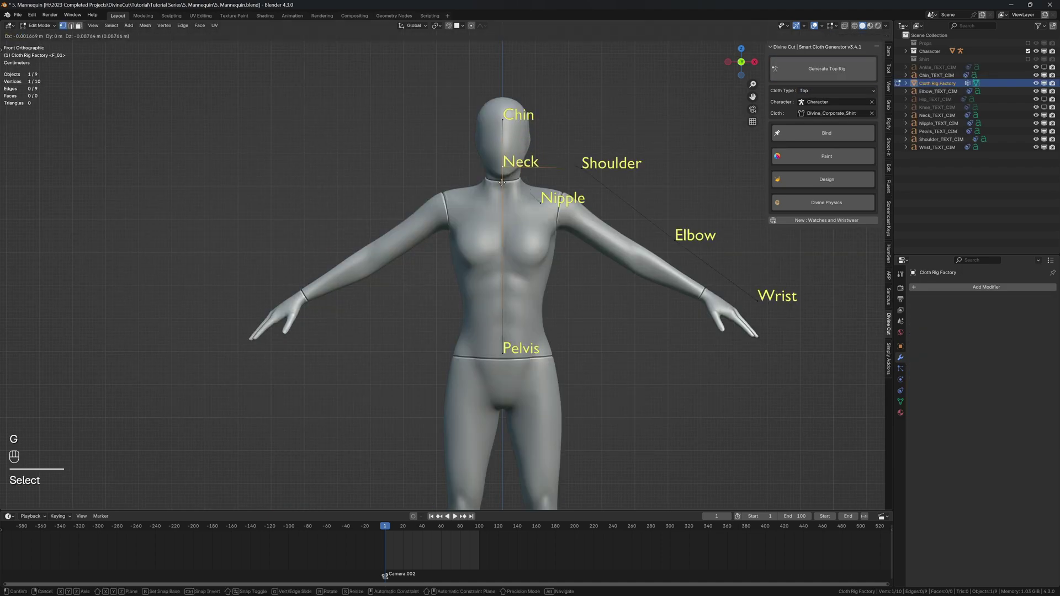
left_click(504, 193)
left_click(502, 120)
key("g")
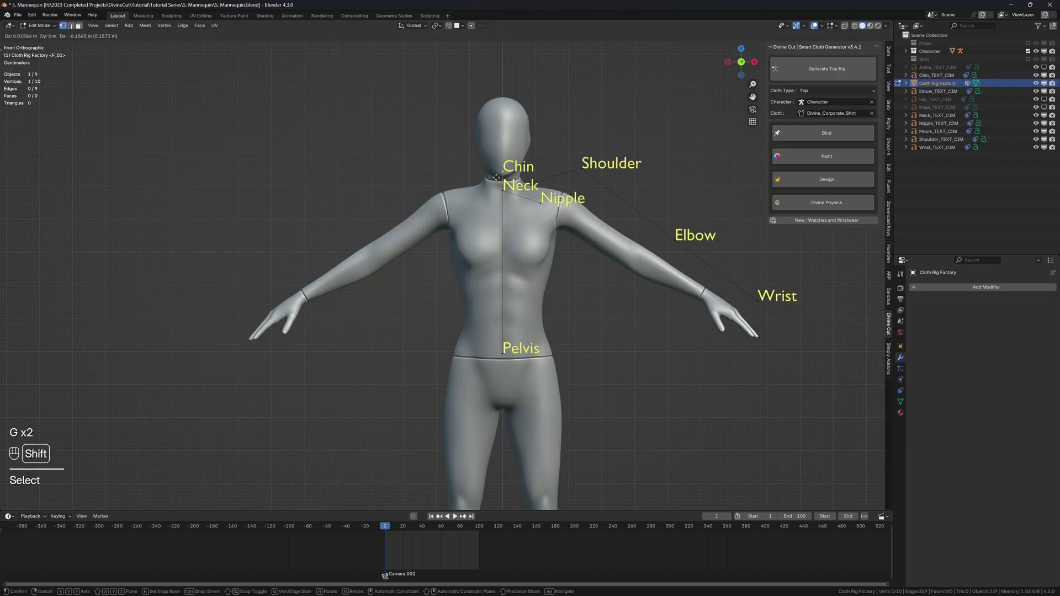
left_click(525, 200)
- Move the Nipple marker onto the bust point and the Shoulder marker onto the mannequin's shoulder joint
left_click(539, 202)
key("g")
left_click(533, 246)
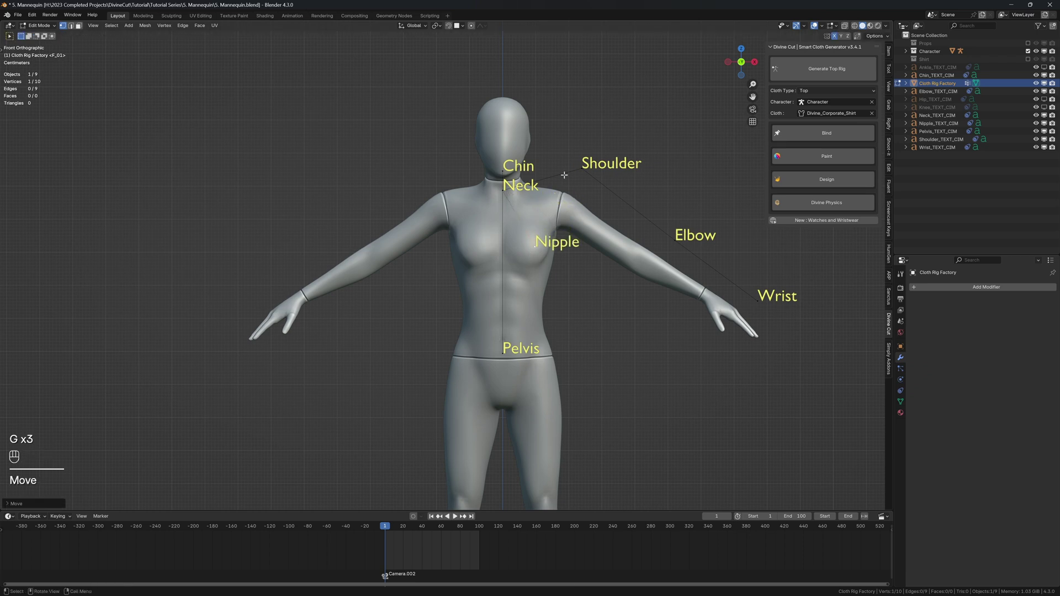
left_click(572, 175)
key("g")
left_click(553, 218)
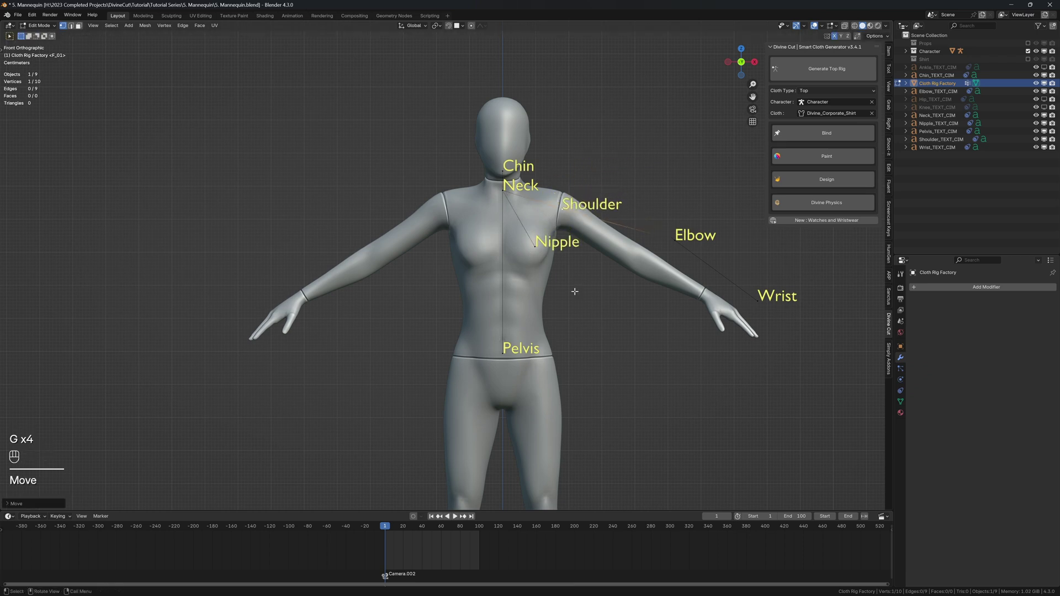
- Move the Elbow and Wrist markers onto the mannequin's elbow and wrist joints
left_click(679, 246, "shift")
key("g")
left_click(482, 342)
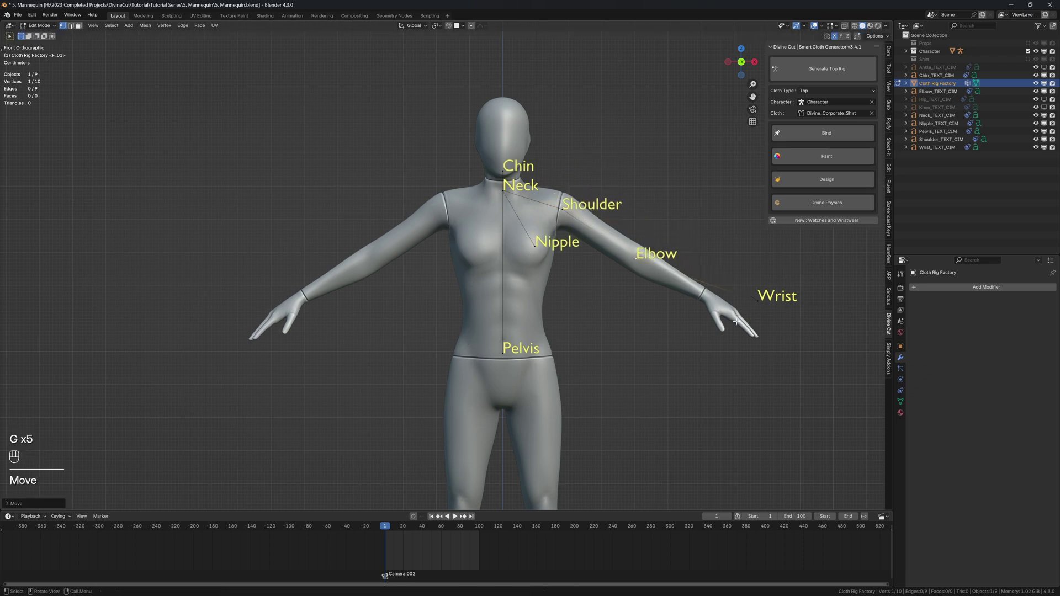
left_click(756, 299, "shift")
key("g")
left_click(462, 229)
- Lower the Pelvis marker just below the mannequin's waistline and generate the top rig
left_click(507, 337, "shift")
key("g")
left_click(511, 350)
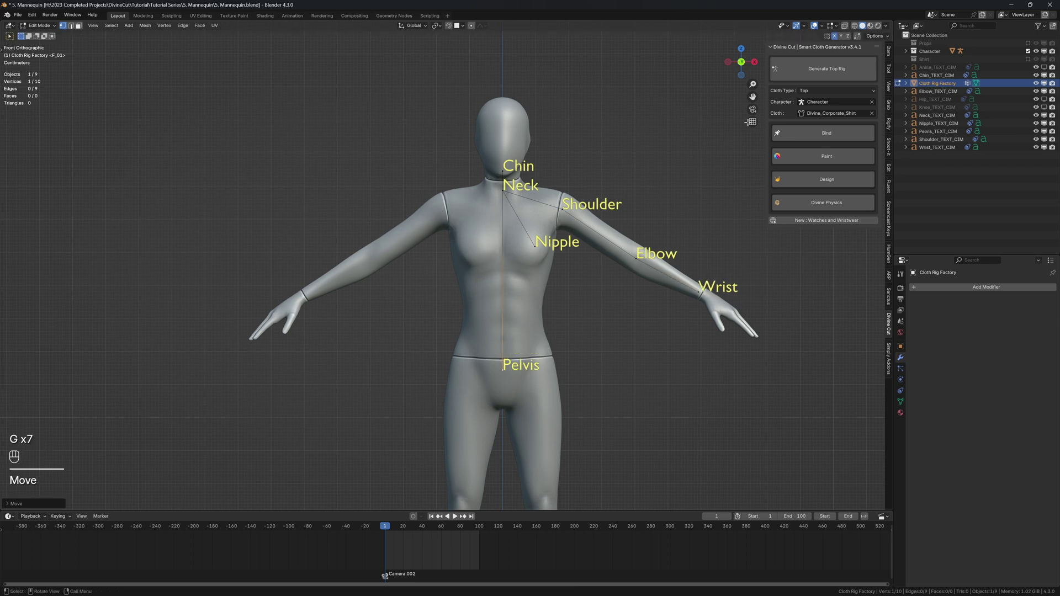
left_click(789, 77)
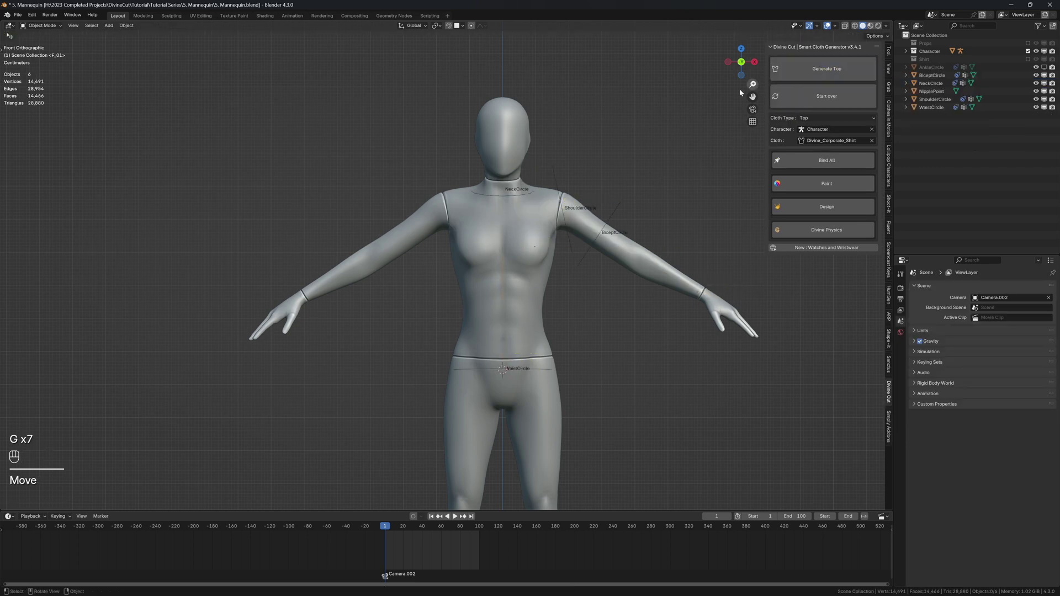
- Raise NeckCircle along Z and scale it down to fit closely around the mannequin's neck
left_click(529, 191)
key("g")
key("z")
left_click(539, 204)
key("s")
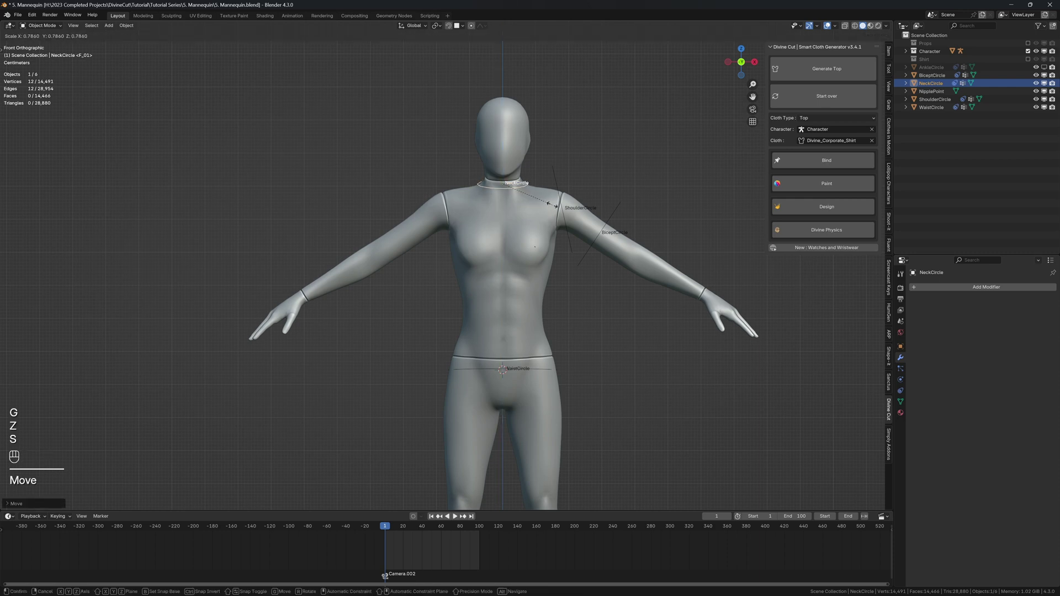
left_click(553, 207)
- Rotate, scale down and reposition ShoulderCircle so it follows the mannequin's shoulder joint
left_click(554, 171)
key("r")
left_click(562, 168)
key("s")
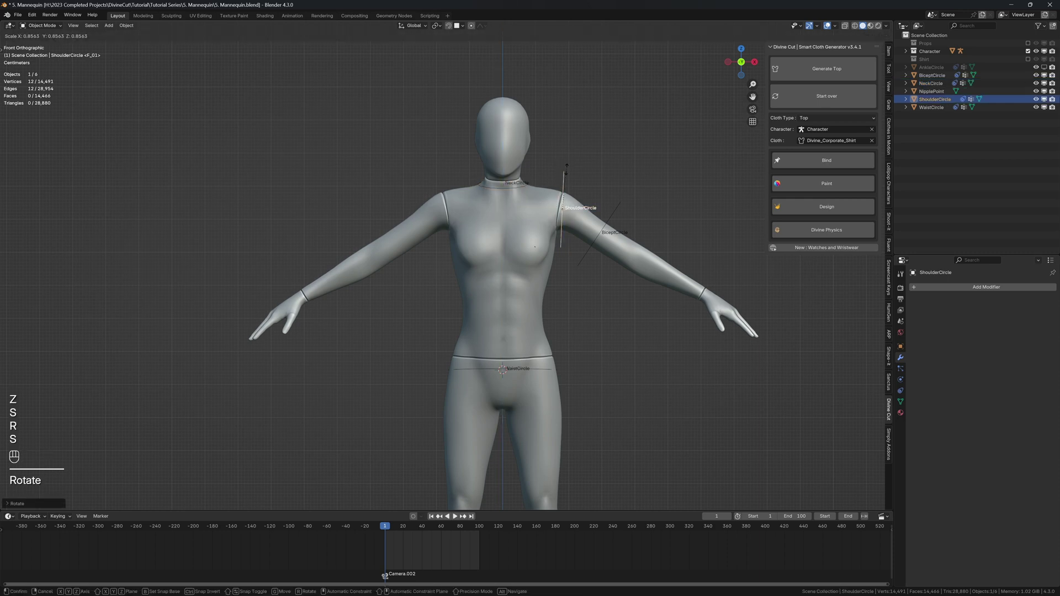
left_click(567, 179)
key("g")
left_click(567, 205)
key("r")
left_click(573, 205, "shift")
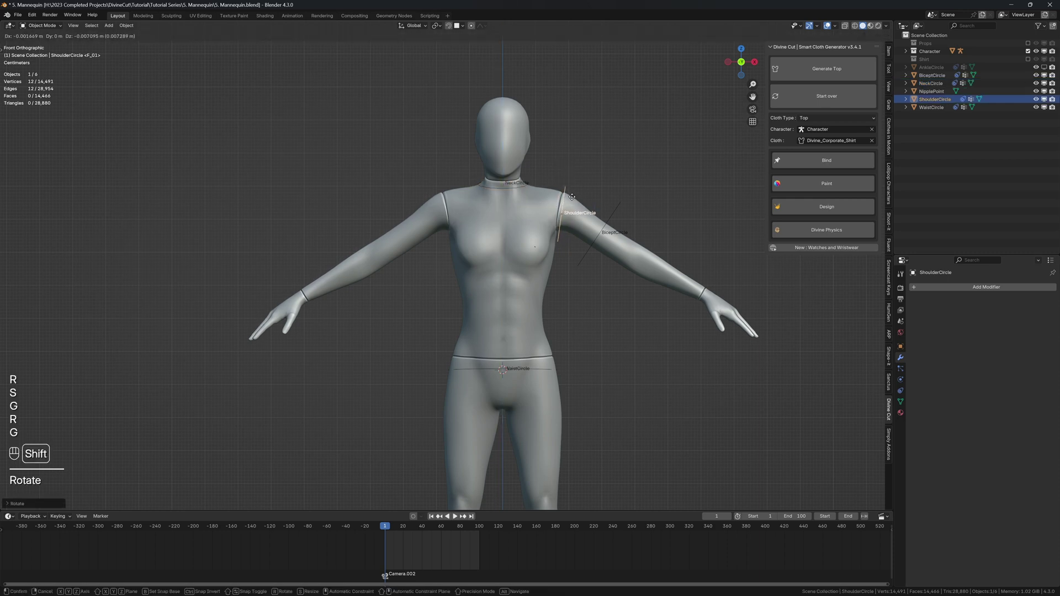
key("g")
left_click(578, 202)
- Reposition, rotate and scale down BiceptCircle so it fits around the mannequin's upper arm
left_click(610, 219)
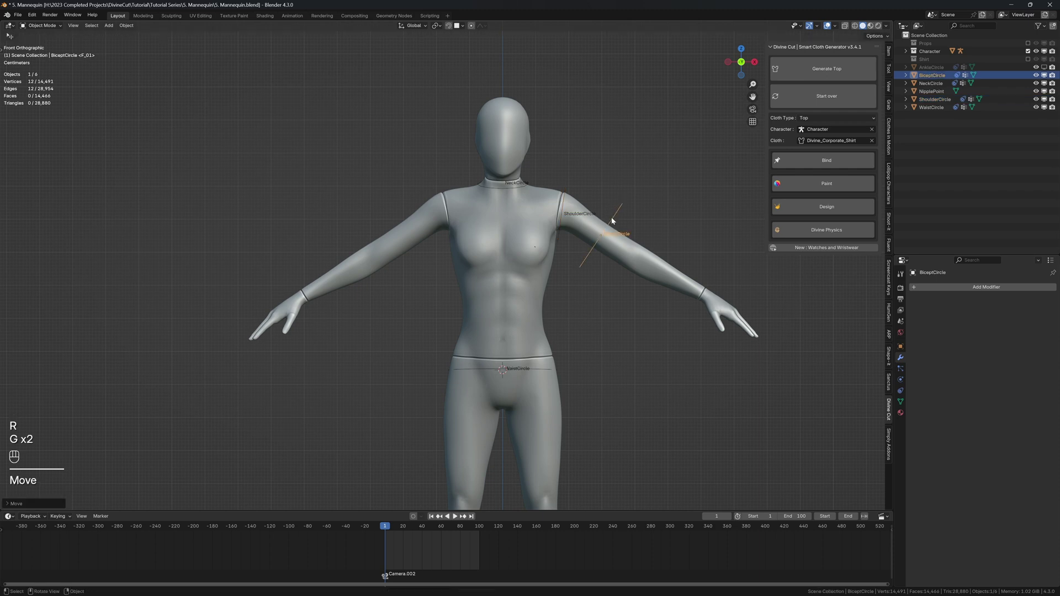
key("g")
key("g")
key("s")
key("r")
left_click(594, 269)
key("s")
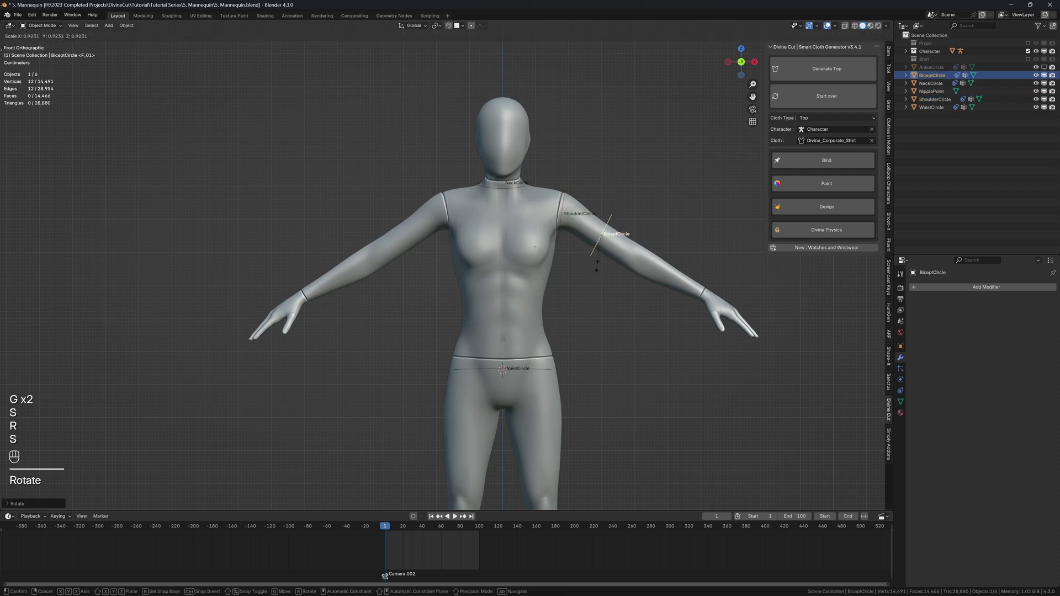
left_click(572, 247)
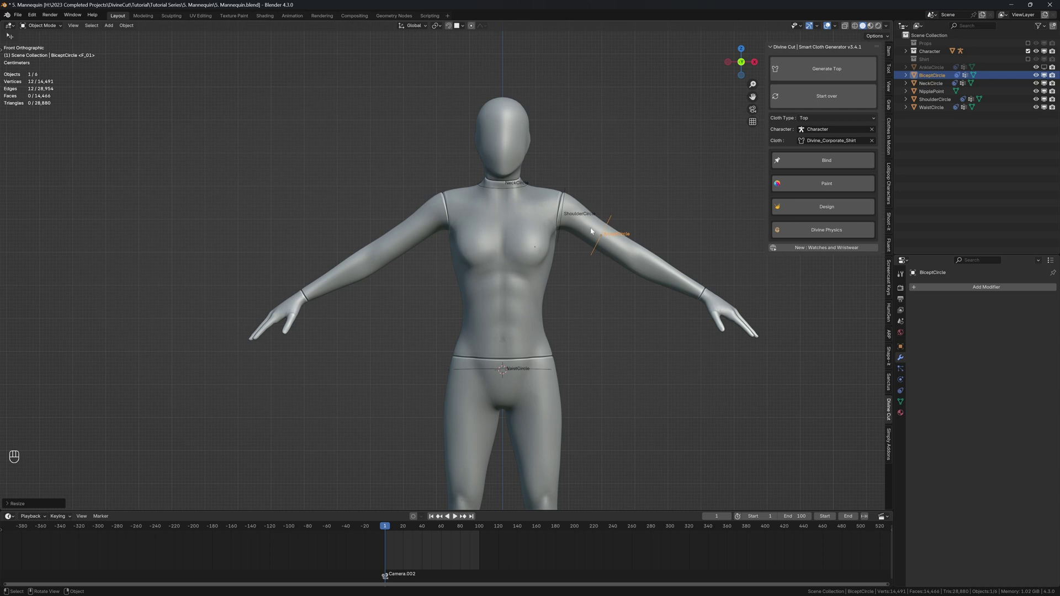
- Scale up WaistCircle so it spans the width of the mannequin's hips
left_click(540, 372)
key("s")
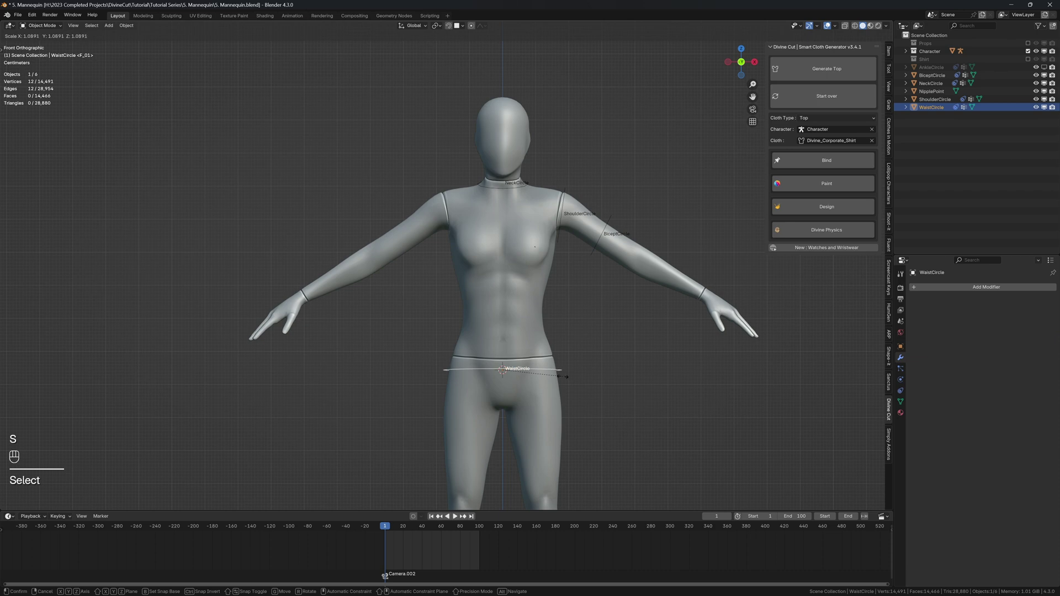
left_click(570, 375)
- Lower WaistCircle along Z to the hips and adjust its depth by scaling it along Y
middle_click_drag(586, 369, 421, 317)
key("grave")
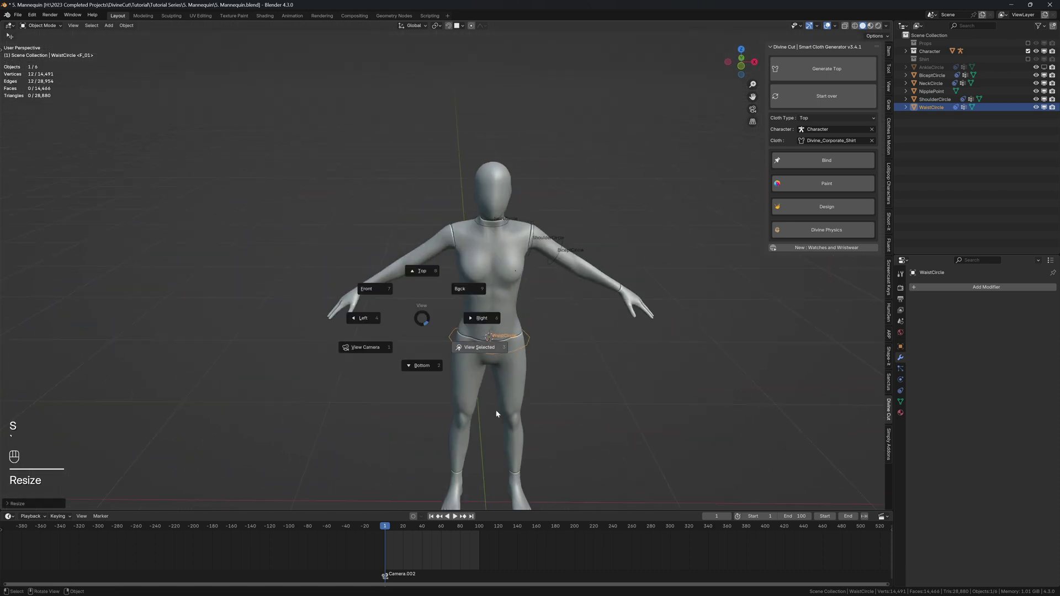
left_click(497, 414)
scroll(541, 369, "down", 8)
middle_click_drag(541, 368, 577, 284)
scroll(484, 291, "up", 3)
key("g")
key("z")
left_click(490, 308)
key("s")
key("y")
left_click(499, 325)
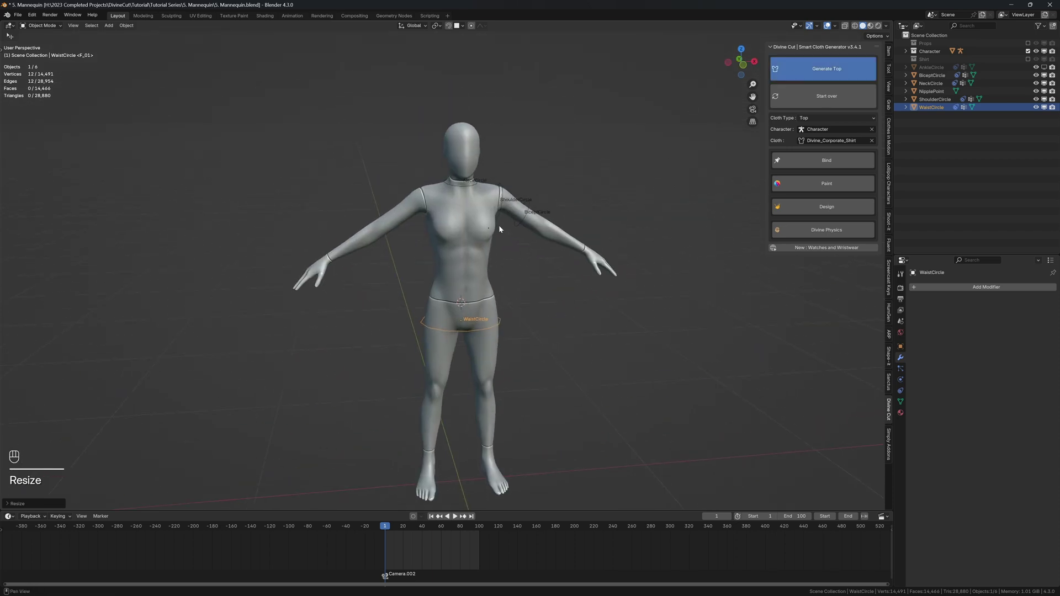
- Generate the top, play its simulation briefly with the shirt selected, and return to the first frame
key("shift+space")
left_click(479, 221)
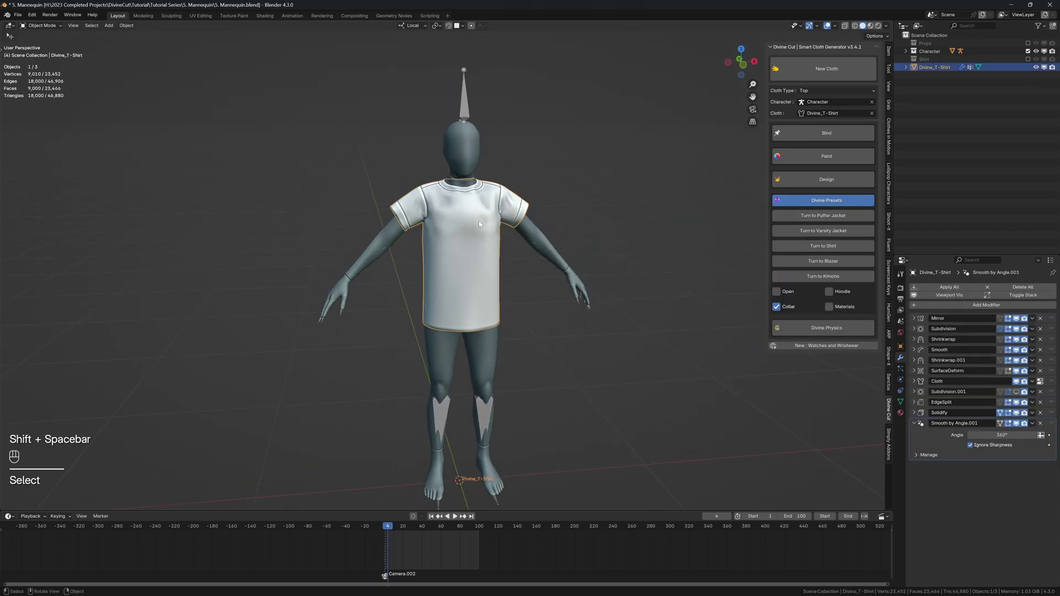
key("shift+Left")
- Enter Edit Mode on the T-shirt and select only the linked geometry of the sleeves
key("Tab")
scroll(546, 196, "up", 3)
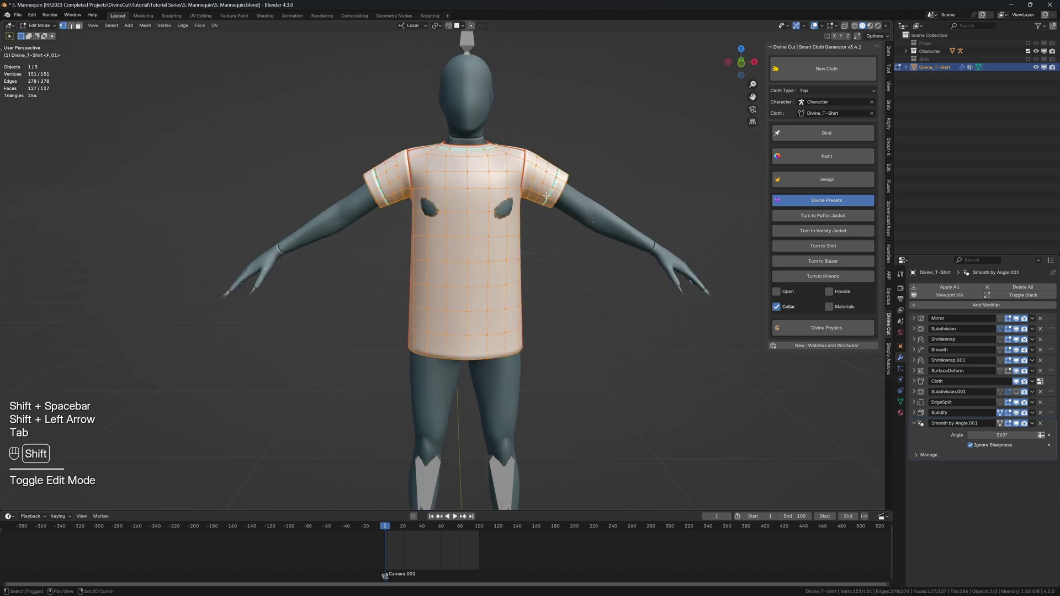
left_click(560, 198, "alt")
key("alt+a")
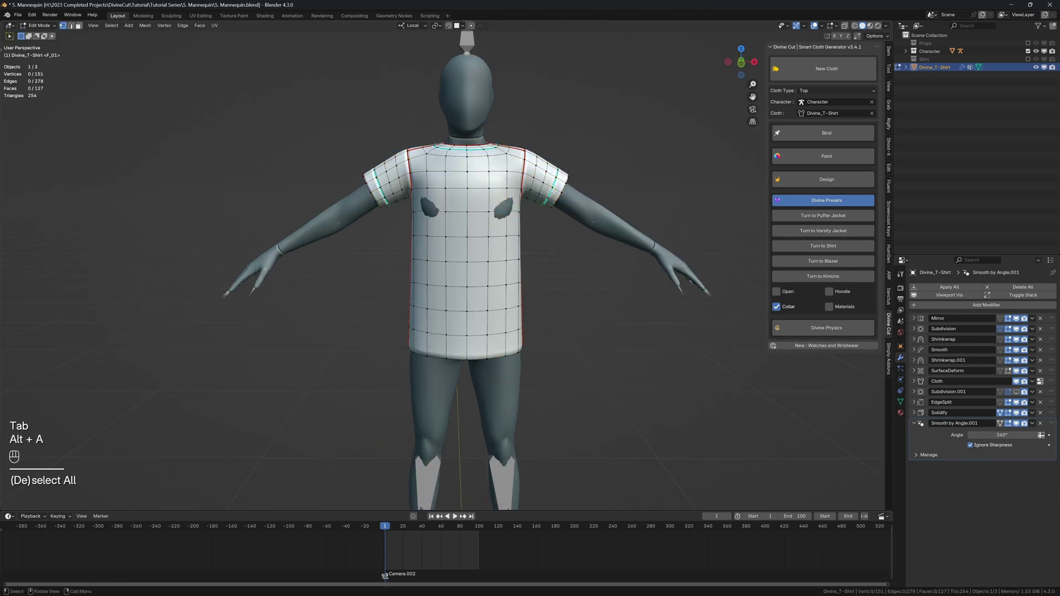
key("l")
mouse_move(552, 191)
middle_mouse_down()
mouse_move(486, 199)
mouse_move(560, 195)
middle_mouse_up()
key("x")
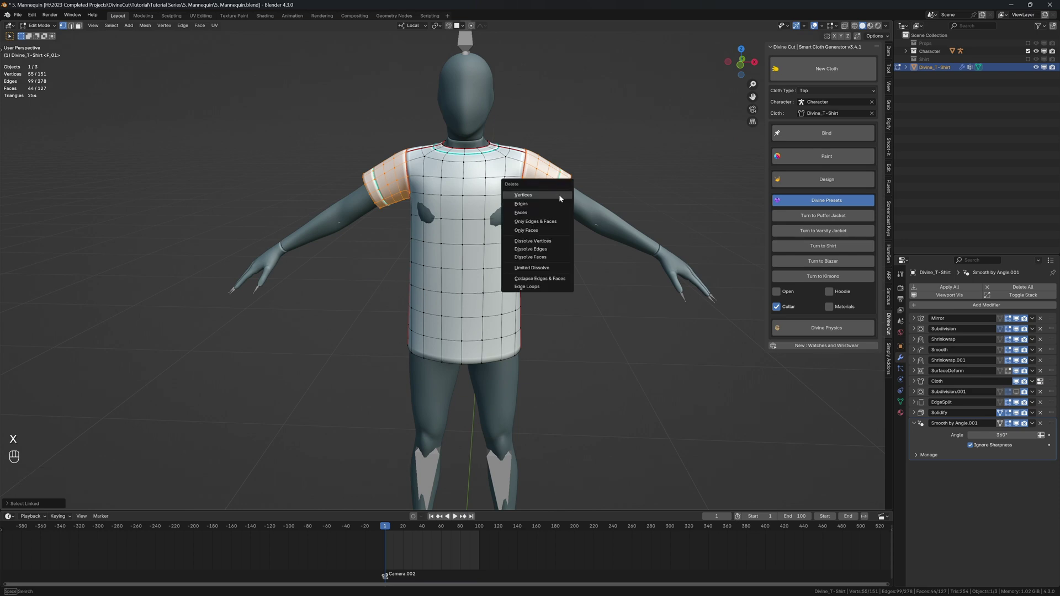
left_click(560, 196)
key("ctrl+z")
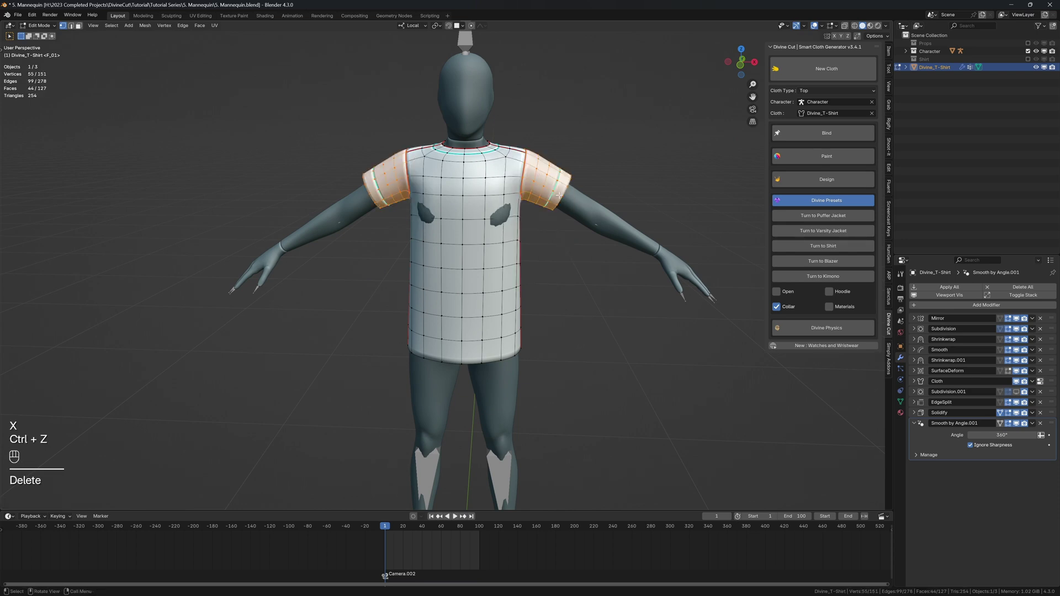
- Delete the faces of the selected sleeves
key("x")
left_click(545, 213)
- Select the collar edge loop just below the neckline and clear its sharp marking
middle_click_drag(546, 197, 537, 301)
scroll(527, 306, "up", 2)
left_click(499, 298, "alt")
key("ctrl+e")
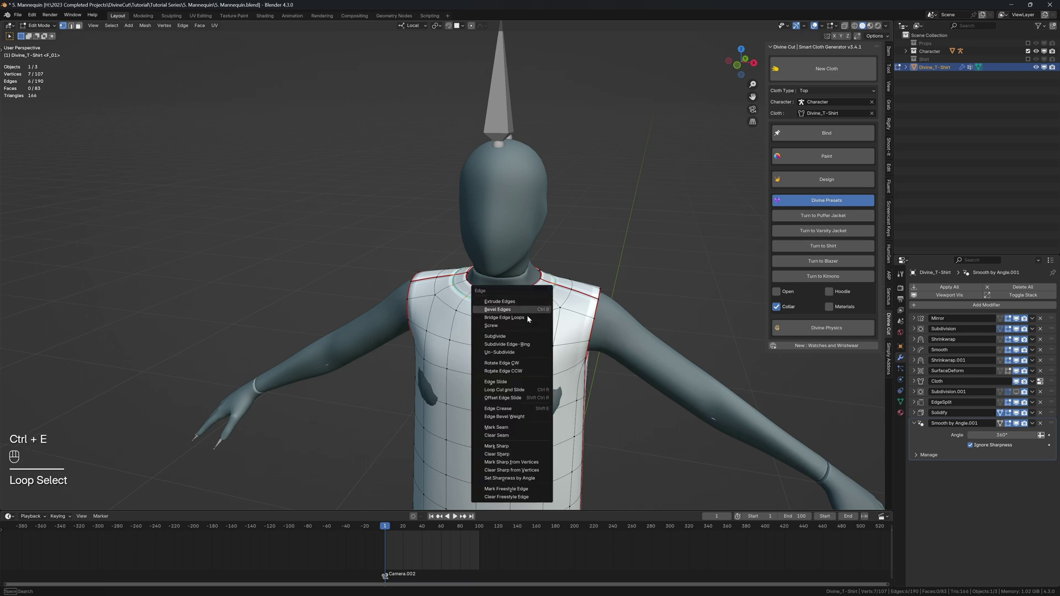
left_click(497, 445)
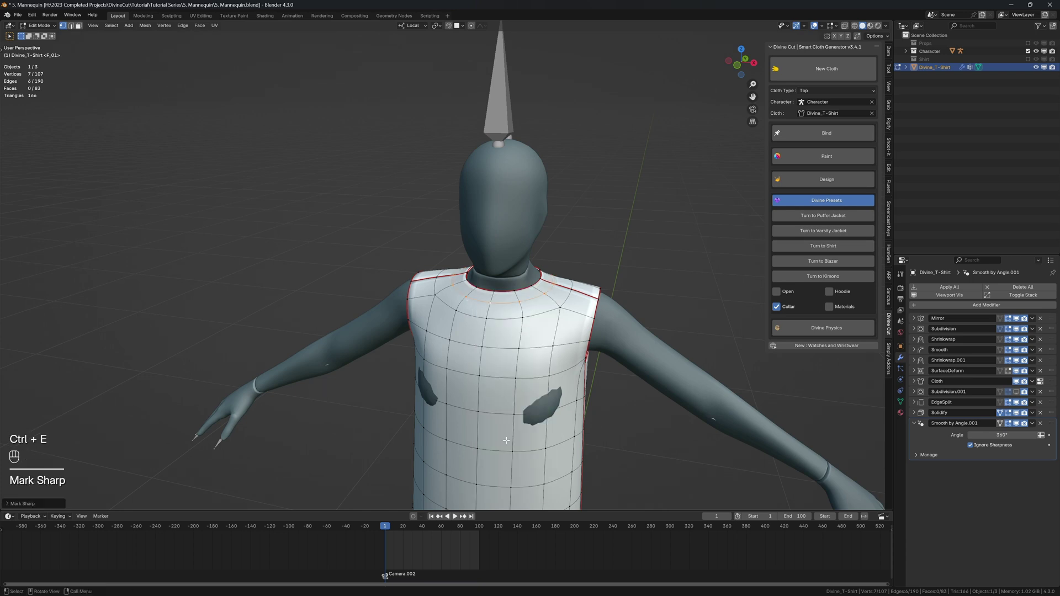
- Mark the shoulder seam edge next to the neckline as sharp and return to Object Mode
middle_click_drag(496, 446, 483, 337)
scroll(483, 336, "up", 3)
key("Tab")
key("Tab")
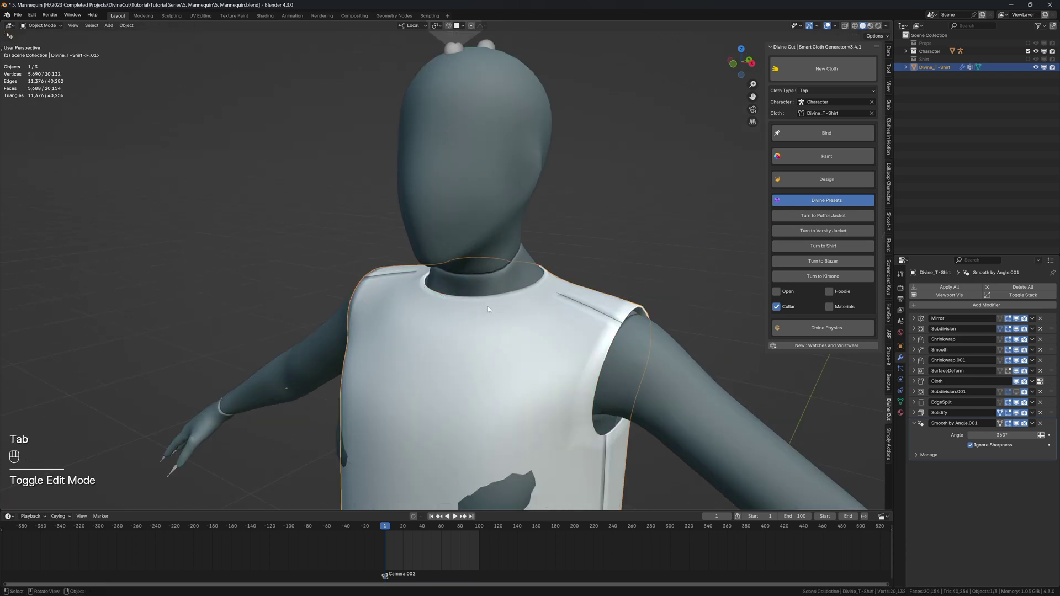
left_click(540, 282, "shift")
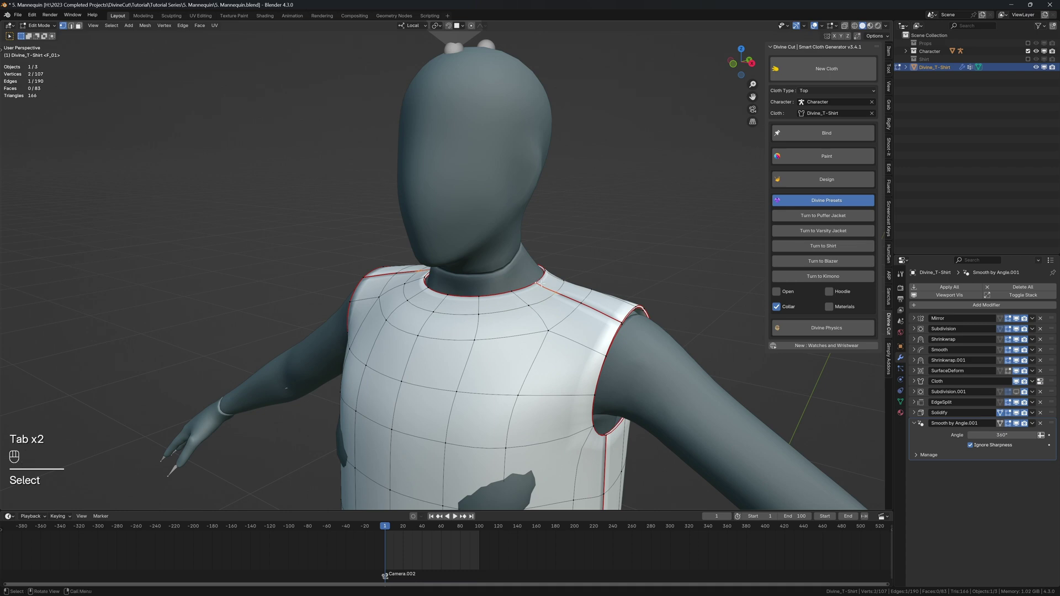
key("ctrl+e")
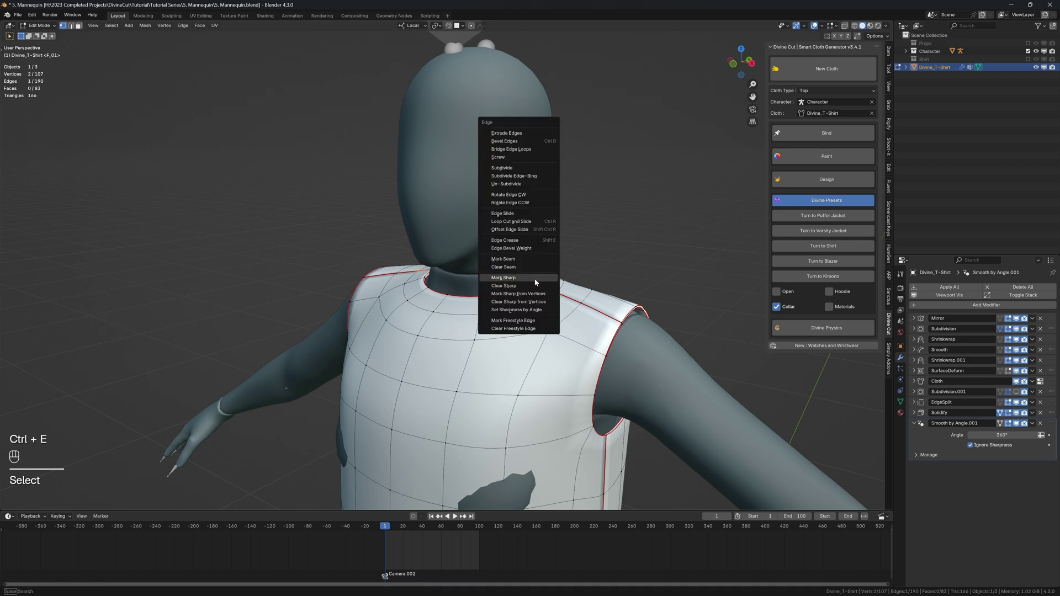
left_click(540, 278)
key("Tab")
- Switch the shirt to Sculpt Mode in the right side view
mouse_move(541, 290)
middle_mouse_down()
mouse_move(550, 284)
mouse_move(538, 290)
middle_mouse_up()
scroll(568, 299, "down", 5)
key("KP_2")
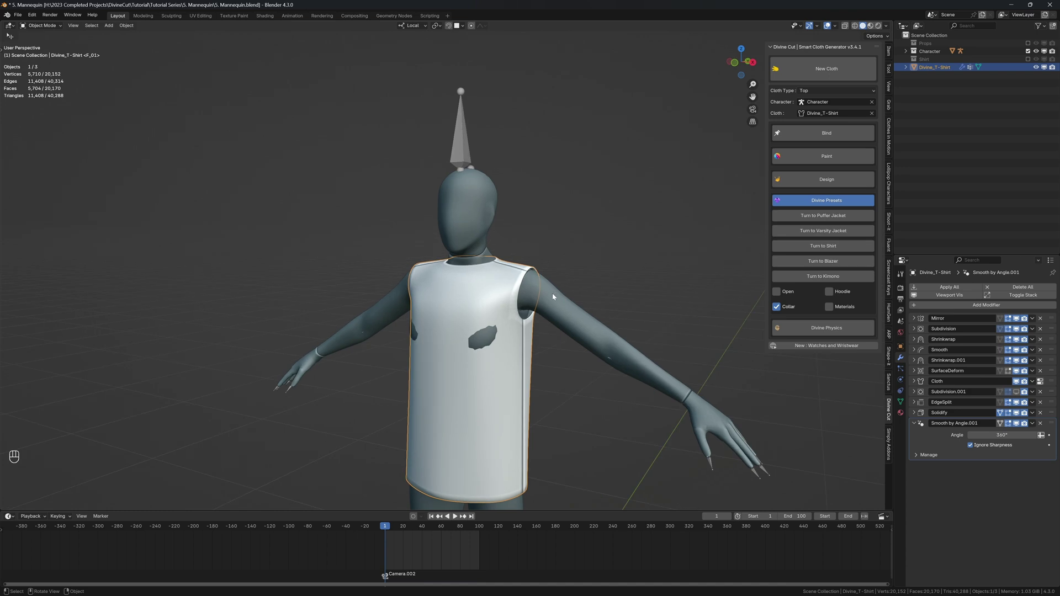
key("KP_3")
key("q")
left_click(523, 289)
middle_click_drag(523, 289, 589, 289, "shift")
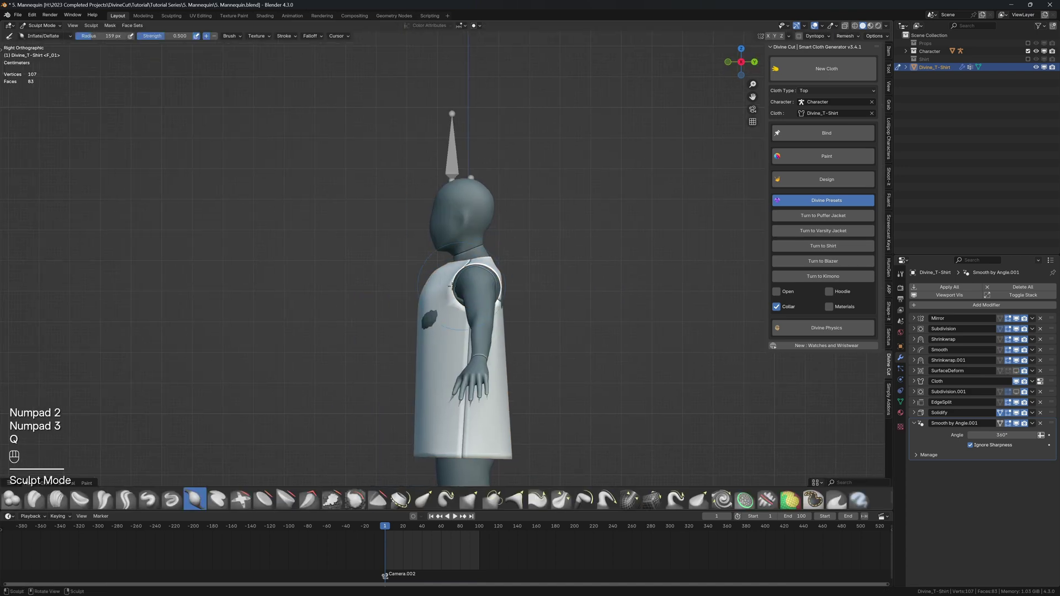
key("z")
scroll(522, 290, "up", 2)
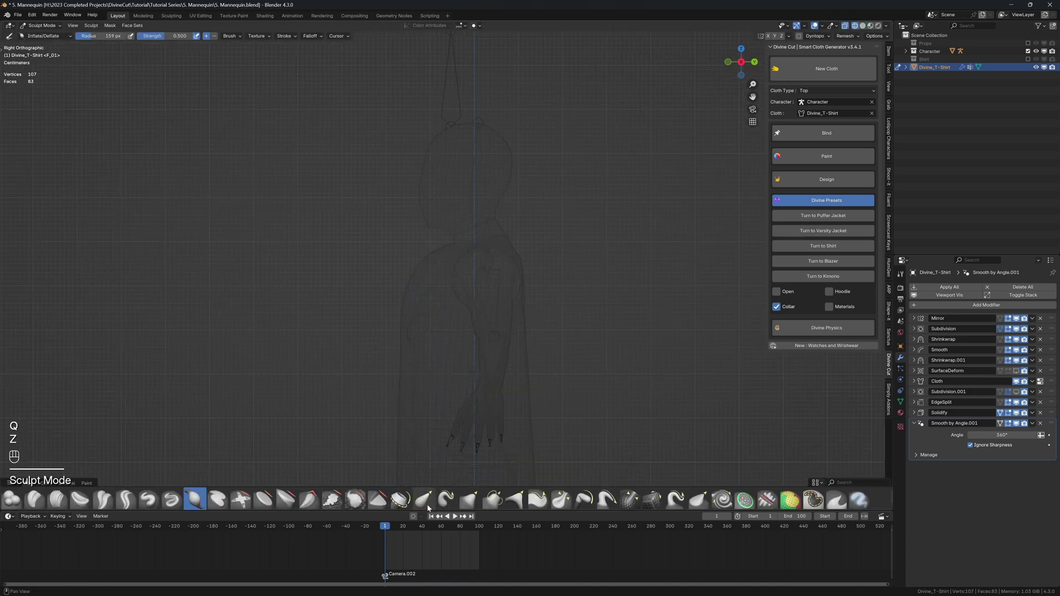
- Choose the Elastic Grab brush with an 88 px radius and pull the shirt's front outward to cover the bust
left_click(426, 503)
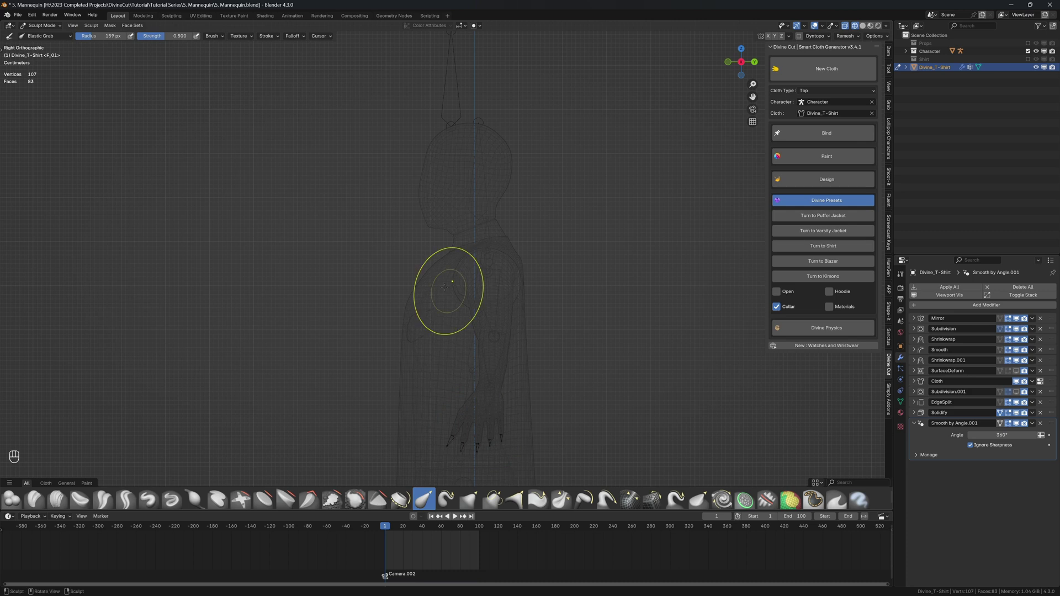
key("z")
key("f")
left_click(396, 283)
key("z")
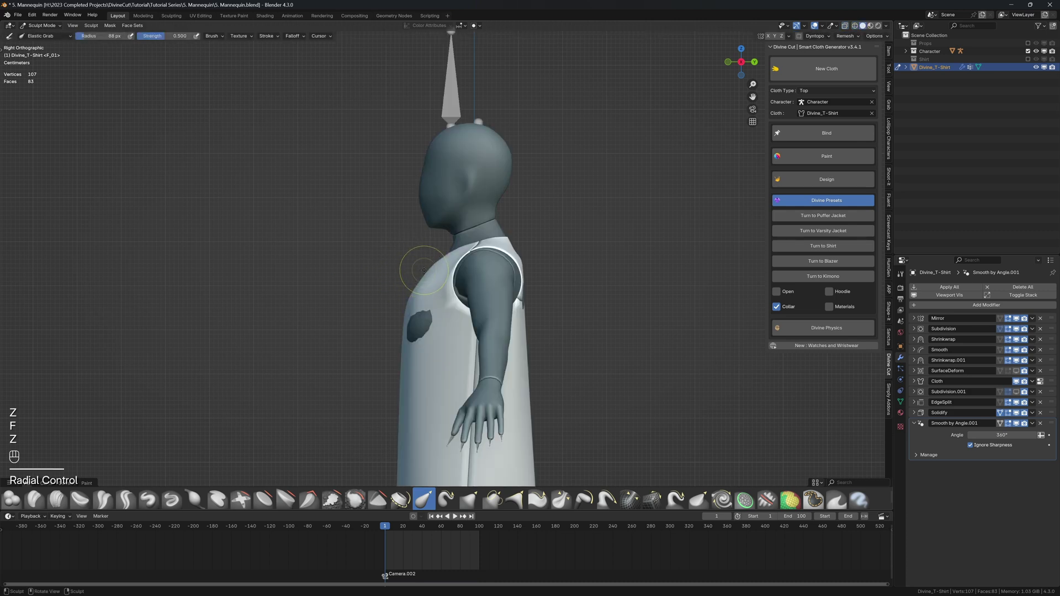
mouse_move(445, 263)
middle_mouse_down()
mouse_move(459, 266)
mouse_move(435, 298)
mouse_move(440, 281)
mouse_move(430, 326)
middle_mouse_up()
left_click_drag(407, 350, 394, 354)
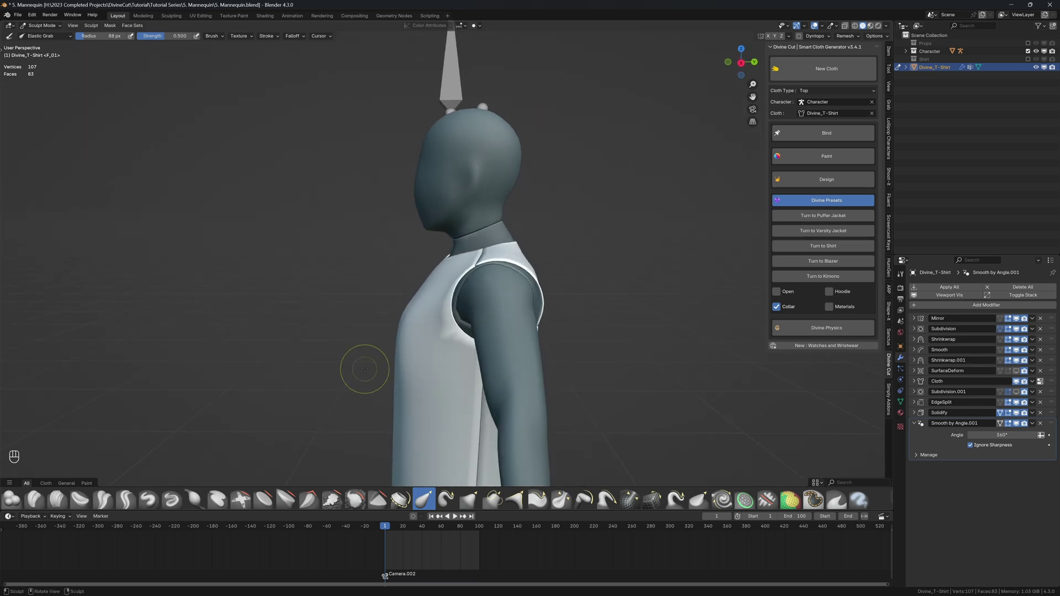
- Enter Edit Mode, select the shirt's neckline loop and extrude it about 0.047 m up the neck in right side view
key("KP_3")
key("Tab")
mouse_move(436, 279)
middle_mouse_down()
mouse_move(554, 268)
mouse_move(490, 268)
middle_mouse_up()
left_click(544, 259, "alt")
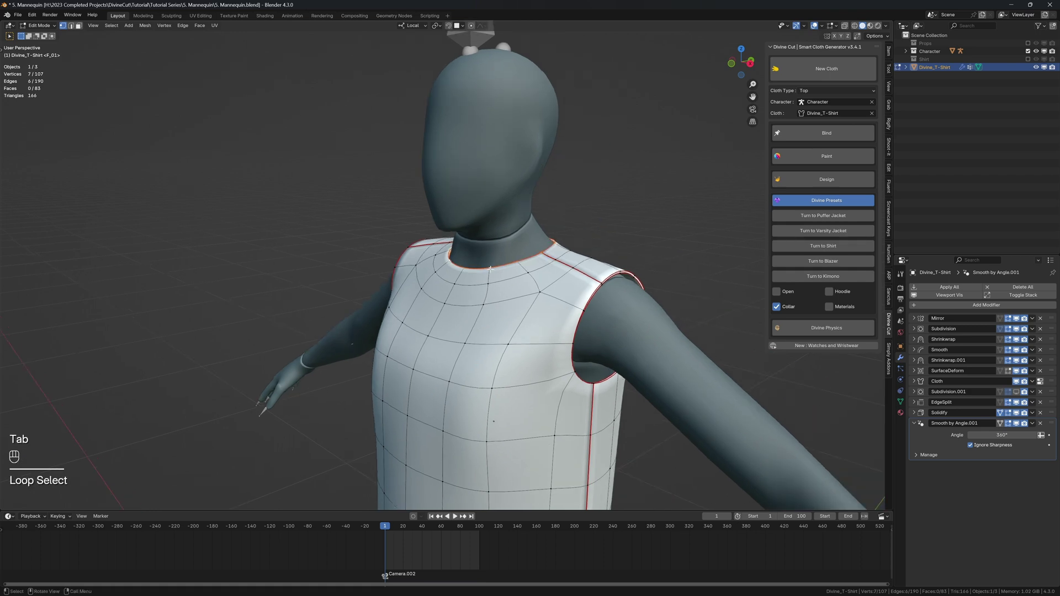
key("KP_3")
key("e")
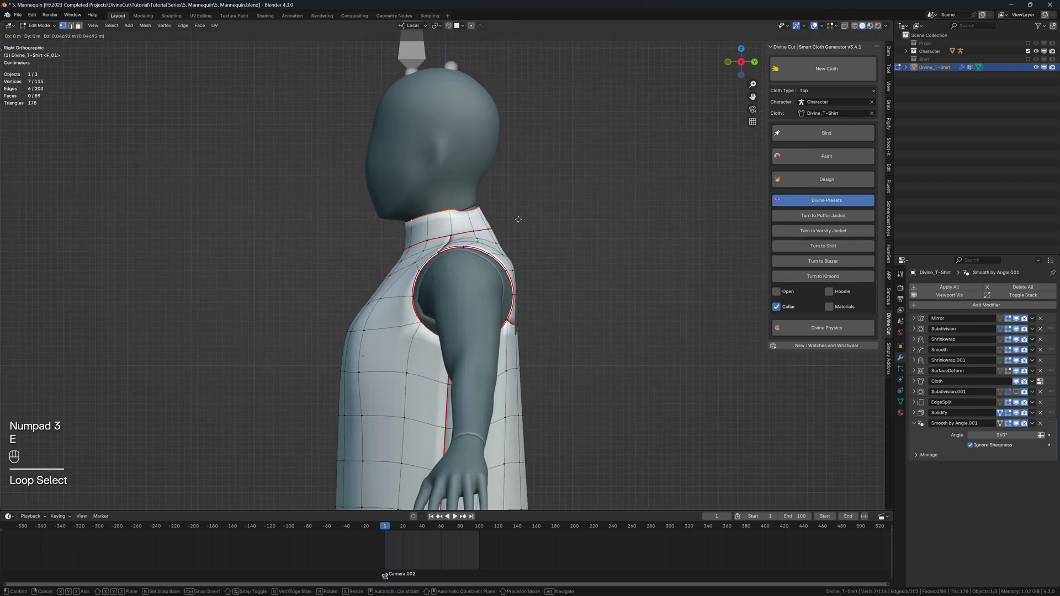
left_click(518, 220)
- Remove the Shrinkwrap influence from the new top collar loop, reposition it and tilt it to follow the neck
left_click(795, 201)
left_click(800, 157)
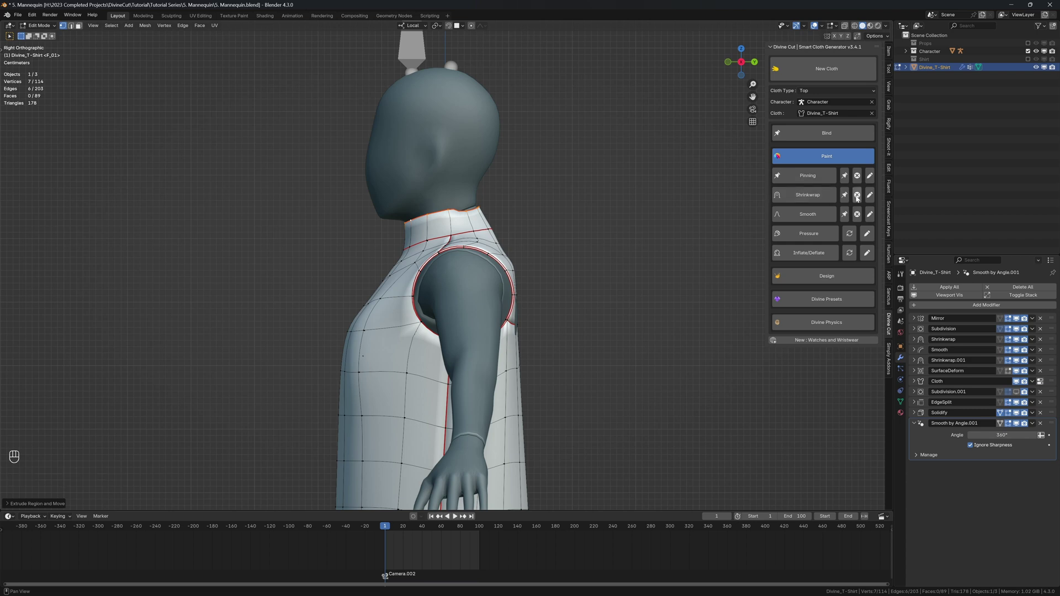
left_click(857, 195)
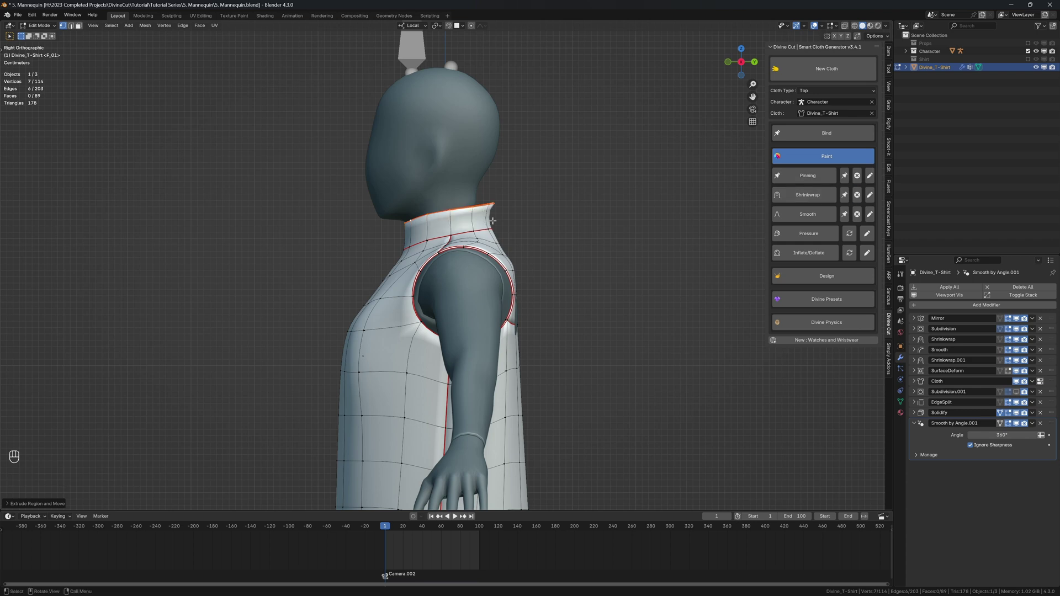
key("g")
key("r")
left_click(539, 209)
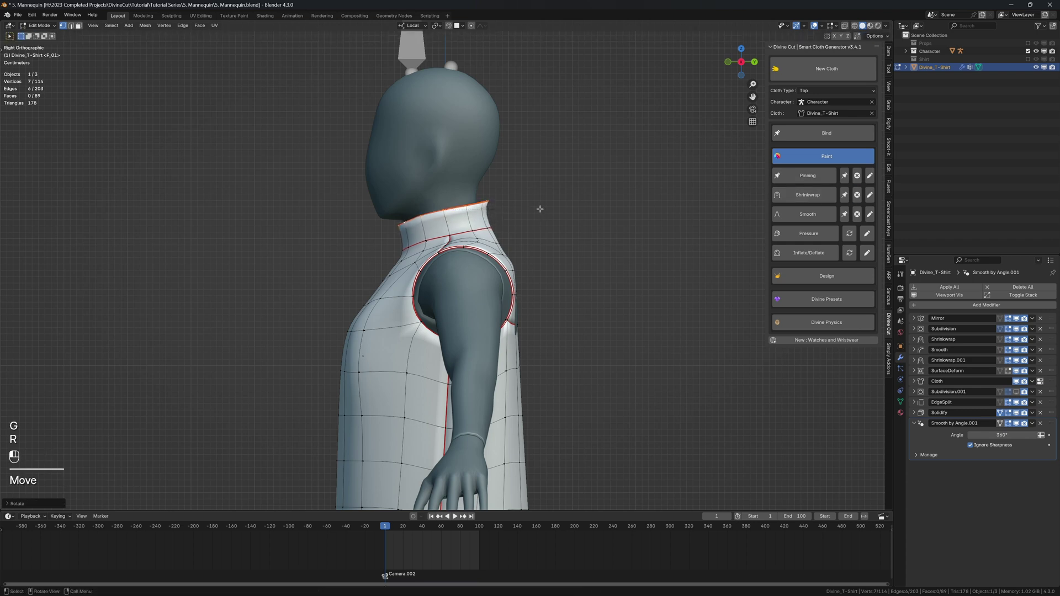
- Move individual vertices on the side of the collar's upper rim to fit it around the neck
middle_click_drag(487, 202, 605, 188)
left_click(594, 209)
key("g")
left_click(621, 209)
left_click(619, 207)
key("g")
left_click(607, 206)
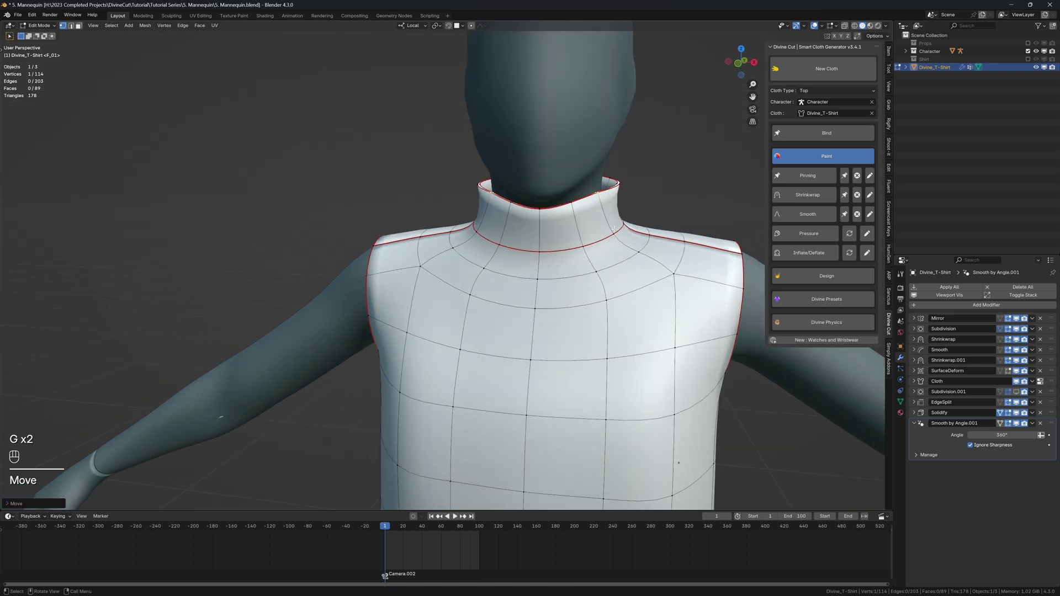
- Reposition the vertices along the front and side of the collar's base seam to even out its curve
left_click(621, 236)
middle_click_drag(622, 237, 639, 251)
key("g")
left_click(601, 236)
left_click(595, 242)
key("g")
left_click(577, 243)
key("g")
left_click(576, 245)
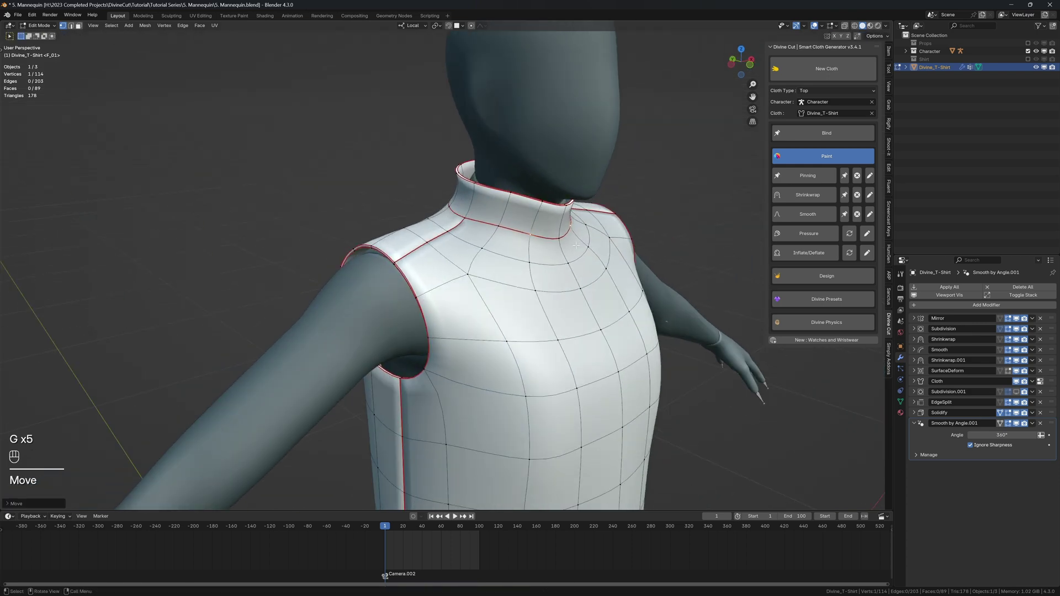
- Move a front vertex of the collar's base seam along the local Y axis
left_click(553, 243)
middle_click_drag(553, 243, 459, 242)
key("g")
right_click(565, 245)
key("g")
key("y")
left_click(540, 237)
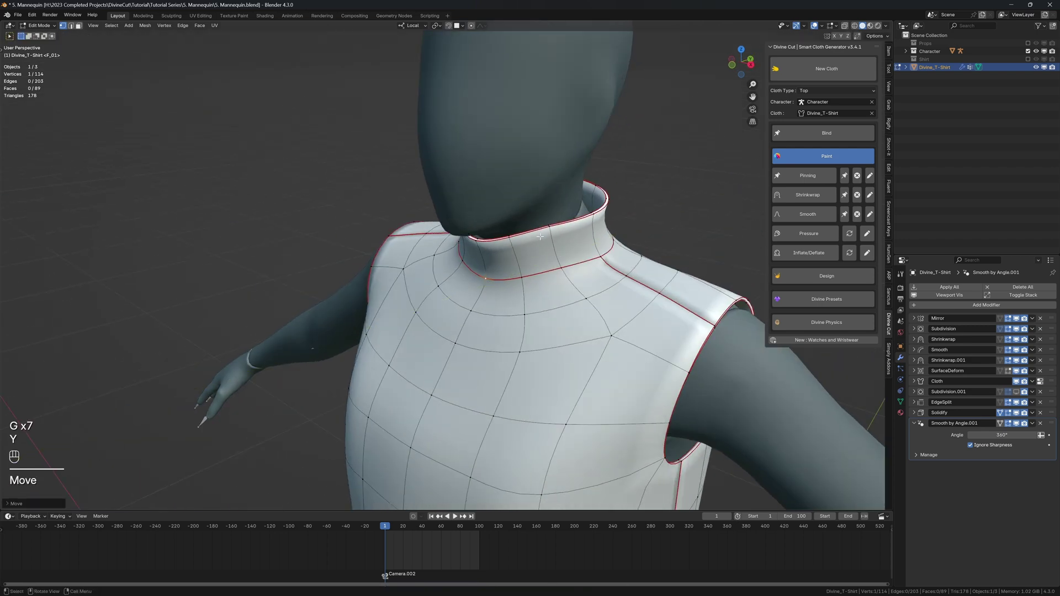
- Pull the side vertices at the collar's base and upper rim in closer to the neck
middle_click_drag(587, 218, 605, 220)
key("g")
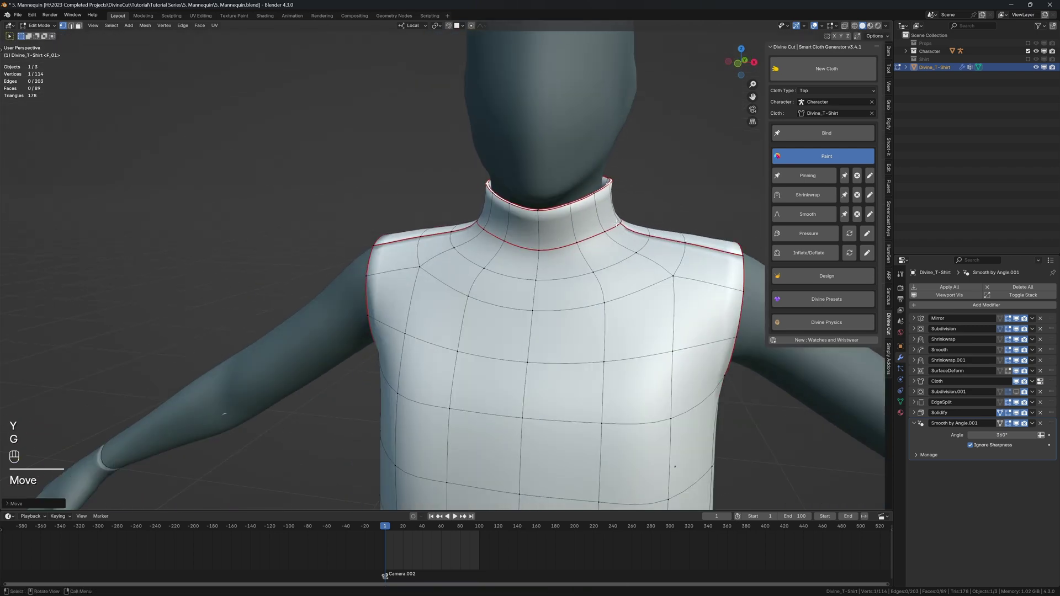
left_click(602, 221)
left_click(612, 174)
middle_click_drag(612, 174, 411, 196)
key("g")
left_click(555, 204)
- Adjust the vertices of the collar's base seam around the back of the neck
left_click(510, 241)
key("g")
left_click(540, 236)
key("g")
left_click(560, 237)
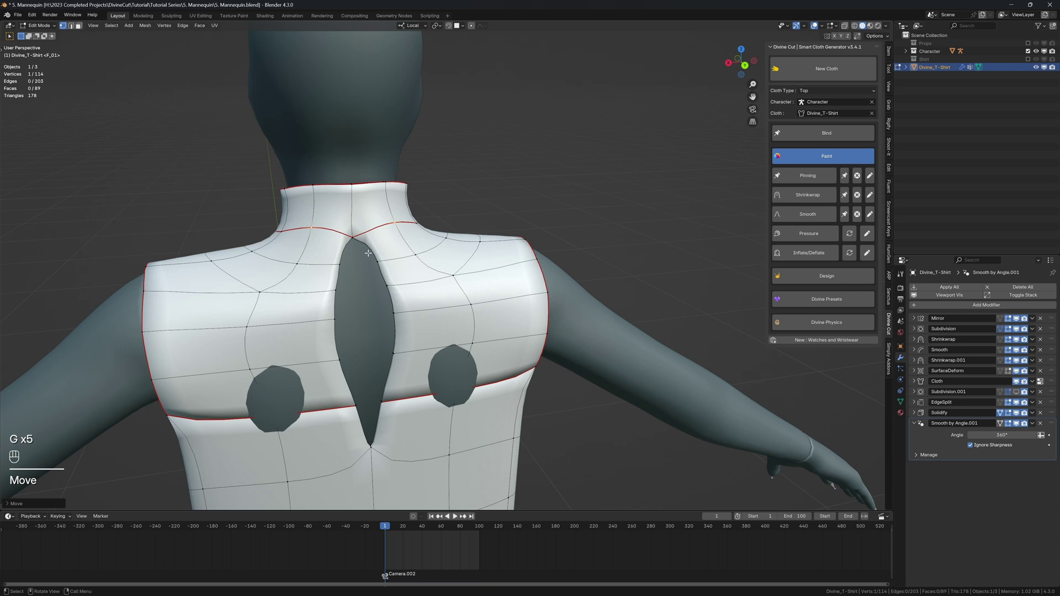
- Flatten the edge path beside the upper back gap to X scale 0 and move it along X to close the gap
middle_click_drag(332, 265, 333, 262)
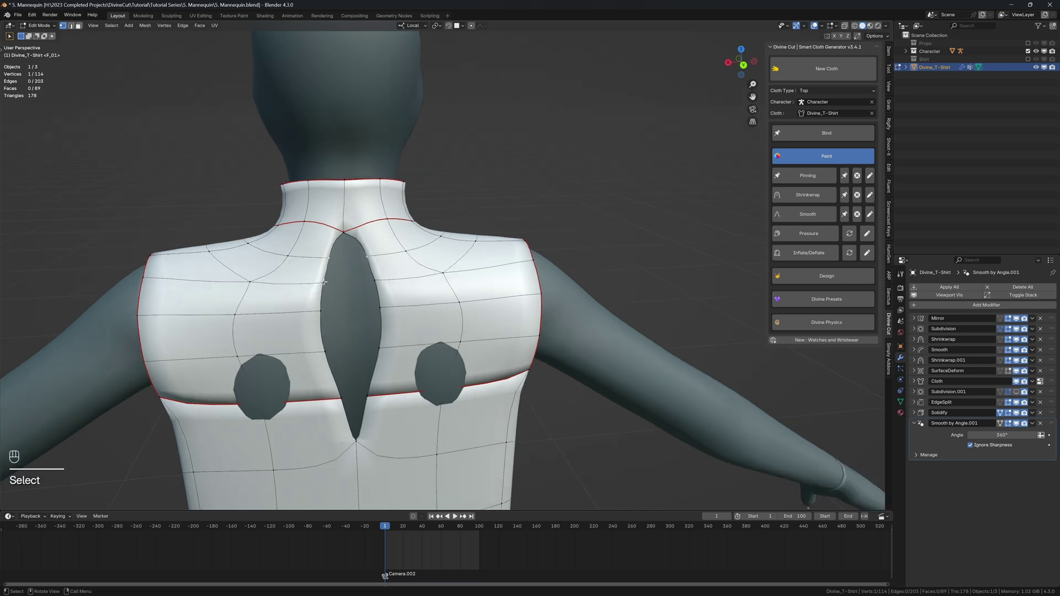
left_click(339, 396, "ctrl")
key("s")
key("x")
key("0")
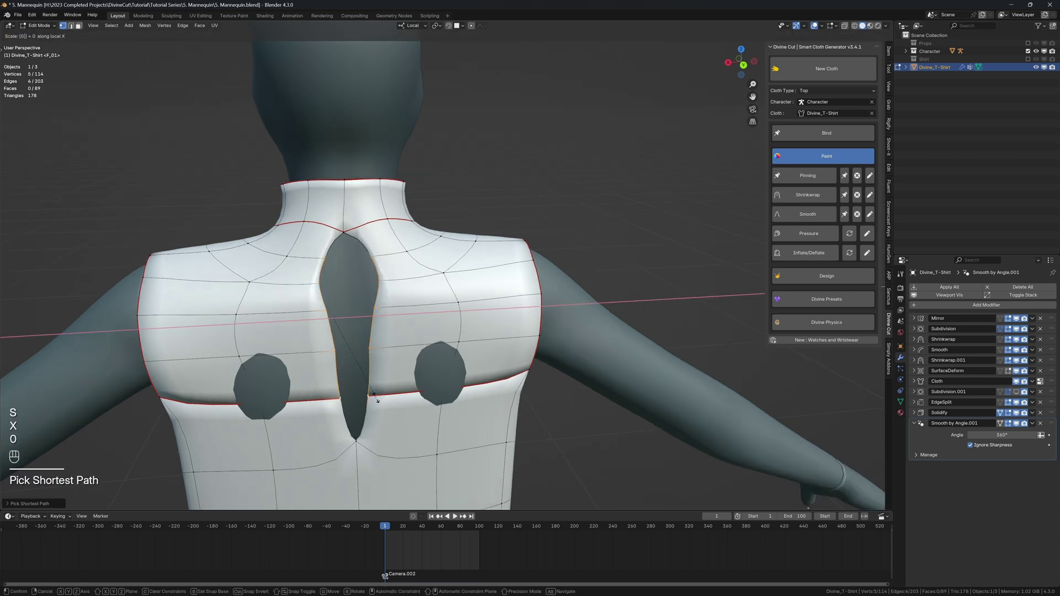
key("Return")
key("g")
key("x")
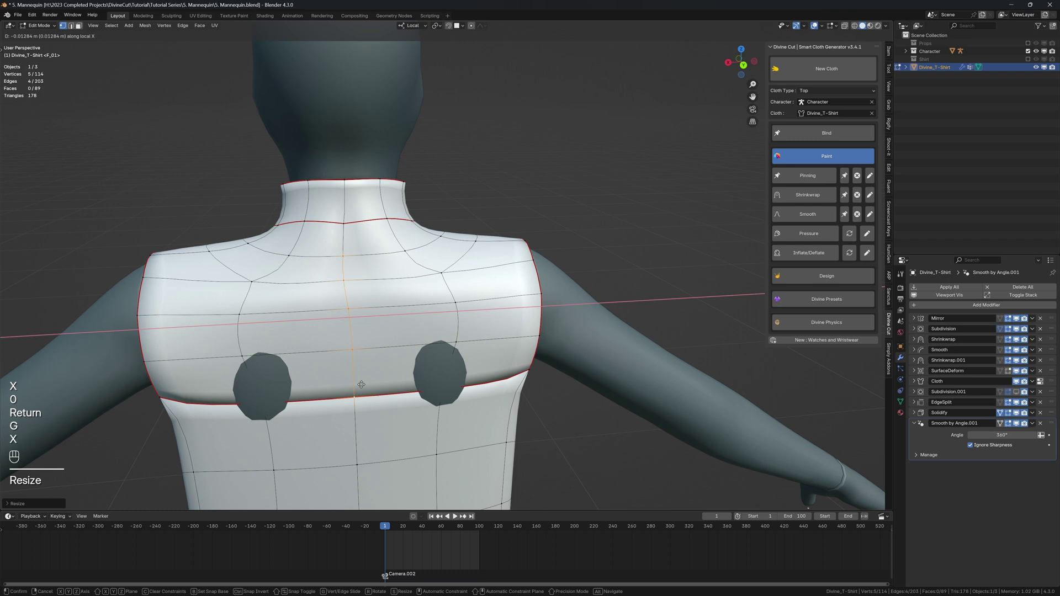
left_click(361, 385)
- Select the collar's upper rim loop and extrude it downward along Z to start a folded layer
scroll(362, 272, "down", 4)
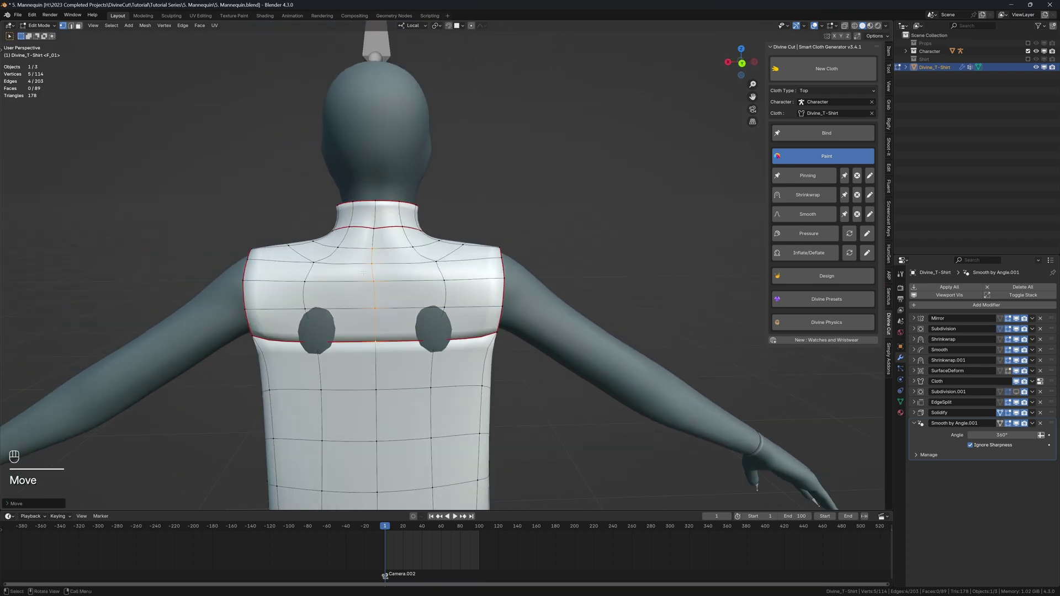
key("Tab")
key("Tab")
middle_click_drag(362, 272, 590, 203)
left_click(436, 232, "alt")
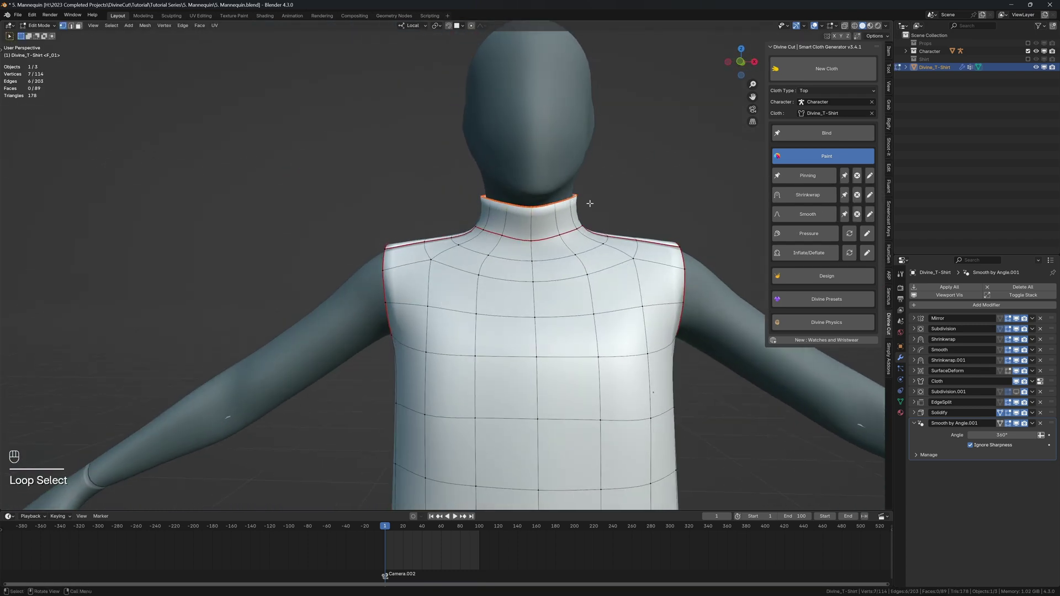
key("e")
key("z")
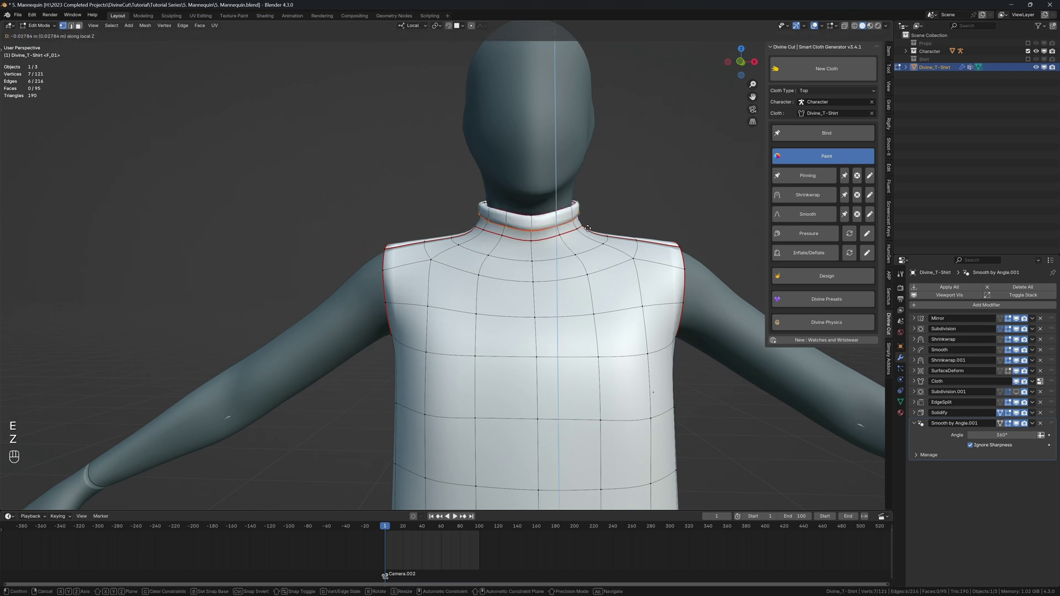
left_click(587, 236)
- Scale the folded layer's lower loop outward and shift it along X to the front centre
key("s")
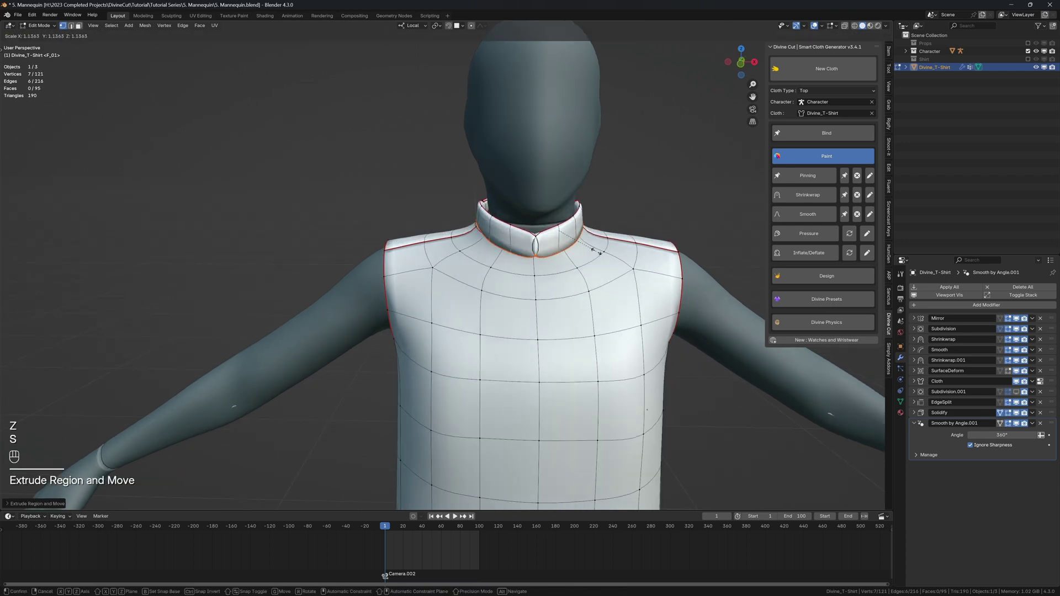
left_click(600, 254)
key("g")
key("x")
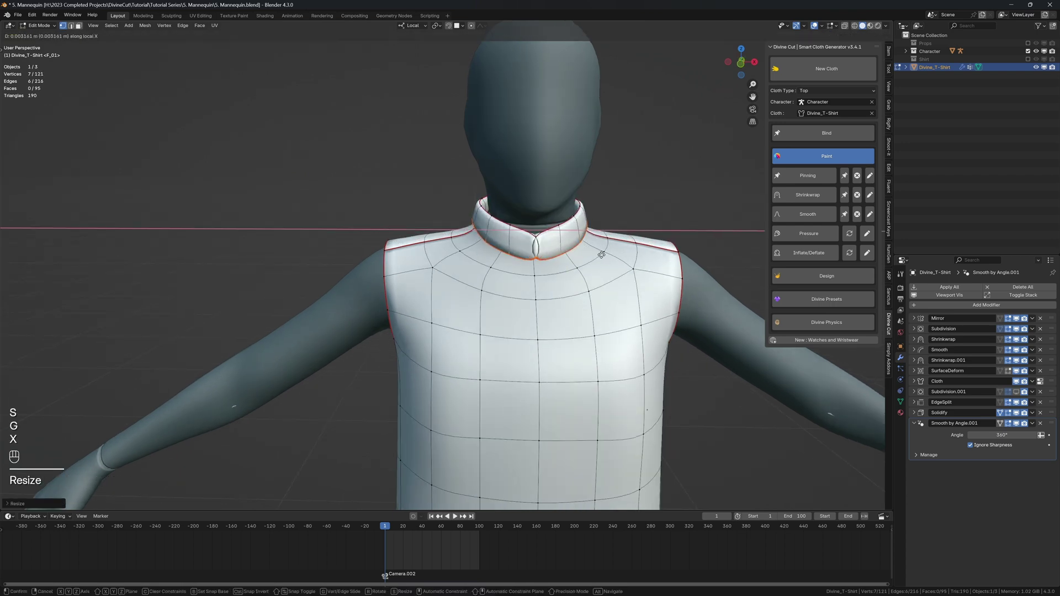
left_click(606, 253)
- Reposition the front and side vertices of the folded collar's lower edge so it sits above the base seam
middle_click_drag(606, 253, 598, 210)
left_click(590, 226)
key("g")
left_click(584, 226)
left_click(580, 234)
key("g")
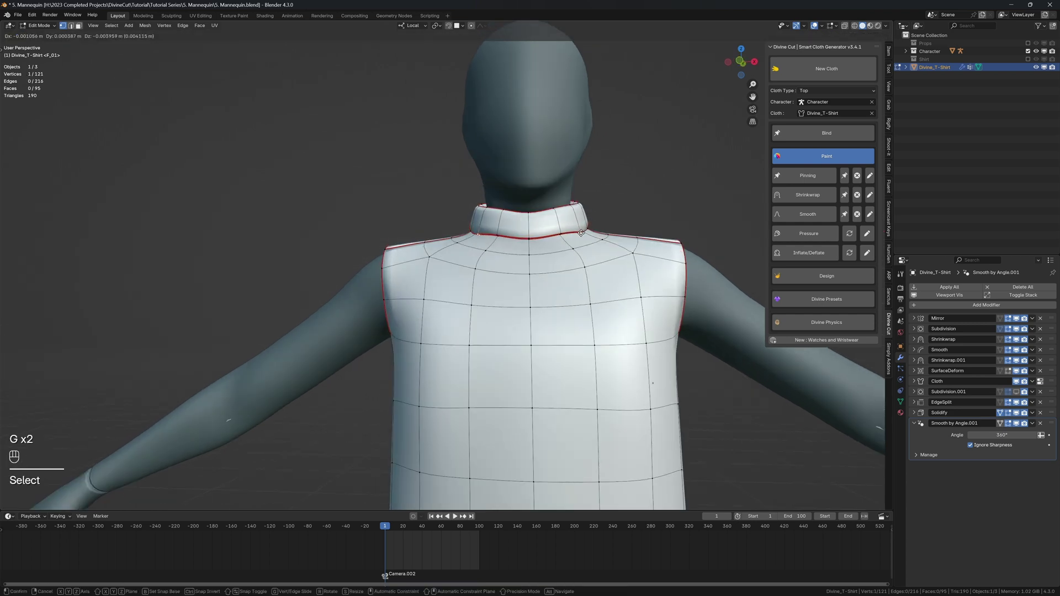
left_click(568, 231)
left_click(561, 235)
key("g")
left_click(561, 238)
middle_click_drag(561, 239, 486, 255)
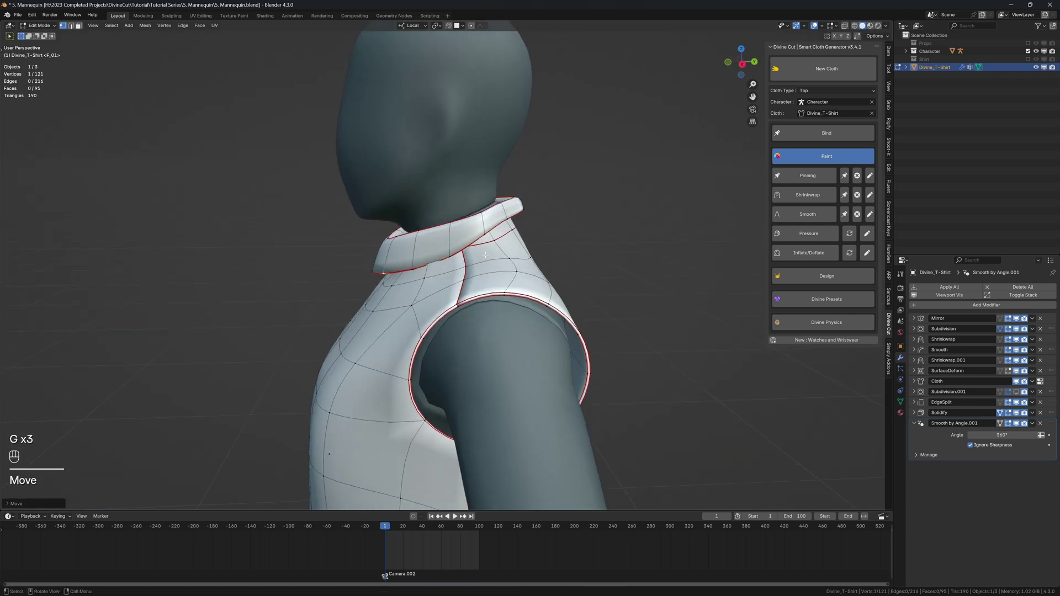
- Reshape the side of the folded collar by moving individual vertices from a side view
key("g")
left_click(479, 222)
left_click(481, 214)
middle_click_drag(481, 213, 496, 243)
key("g")
left_click(465, 174)
left_click(433, 214)
key("g")
left_click(428, 181)
key("g")
left_click(412, 194)
- Continue adjusting the folded collar's side and back vertices, including a move along the local Z axis
left_click(438, 196)
key("g")
left_click(414, 199)
key("g")
key("g")
key("z")
left_click(484, 186)
left_click(550, 227)
key("g")
left_click(601, 219)
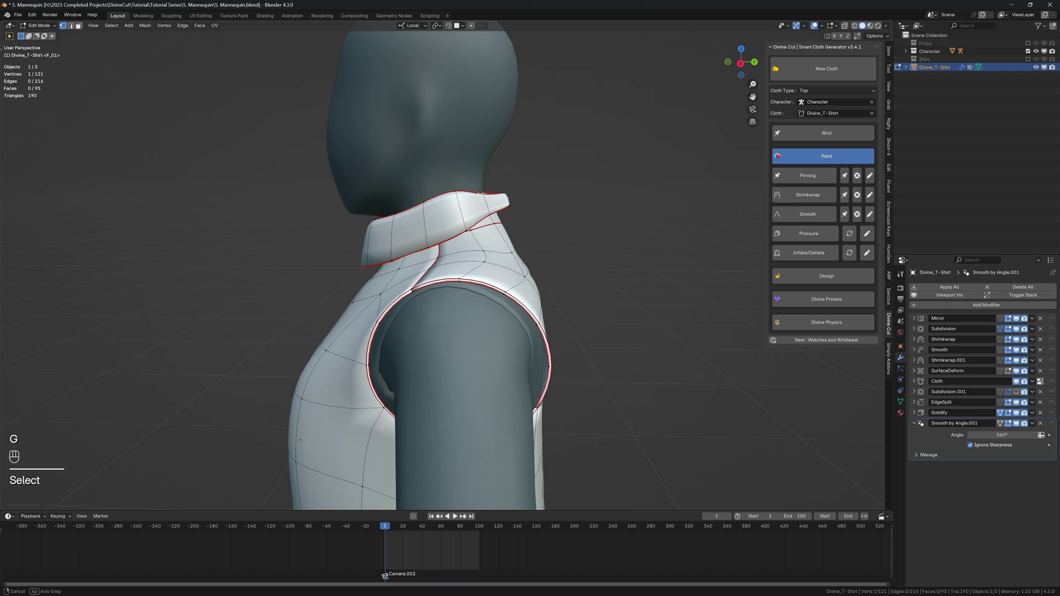
- Lower the folded collar's hem vertices at the back of the neck and raise the centre vertex of its upper rim
middle_click_drag(479, 194, 423, 189)
key("g")
left_click(423, 185)
key("g")
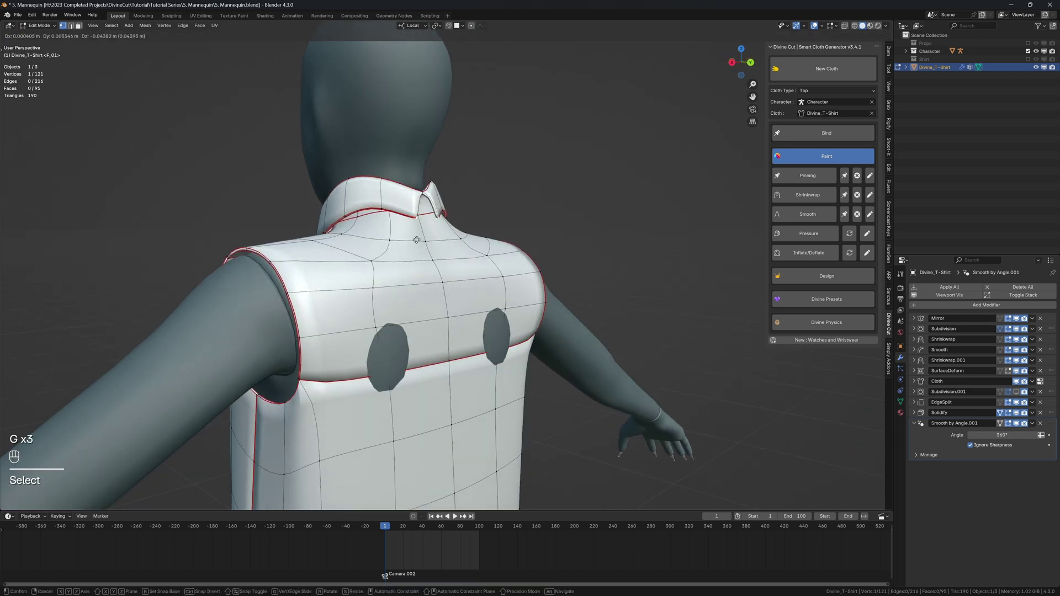
left_click(417, 239)
middle_click_drag(417, 239, 381, 221)
key("g")
left_click(392, 233)
left_click(373, 187)
key("g")
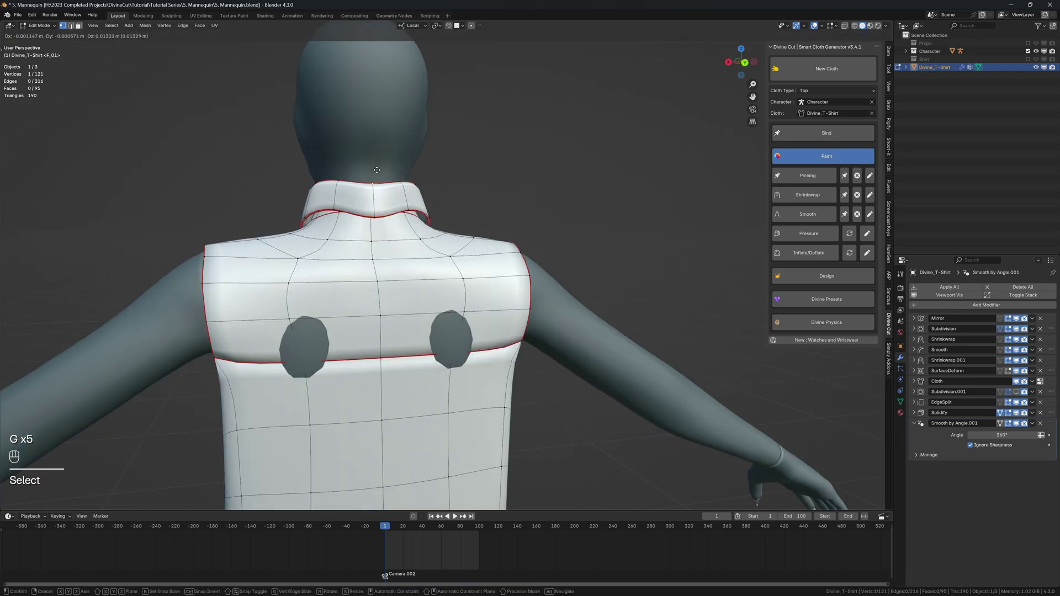
left_click(377, 155)
- Move vertices along the folded collar's hem at the front and side to give it a smooth outline
middle_click_drag(377, 155, 641, 177)
key("g")
left_click(402, 221)
key("g")
left_click(518, 228)
key("g")
left_click(509, 227)
left_click(512, 240)
key("g")
left_click(522, 231)
key("g")
left_click(522, 231)
- Even out the folded collar's upper rim by repositioning its vertices around the front and side
key("g")
left_click(398, 216)
key("g")
left_click(509, 193)
key("g")
left_click(511, 196)
left_click(523, 182)
key("g")
left_click(524, 183)
scroll(523, 187, "down", 2)
scroll(570, 222, "down", 2)
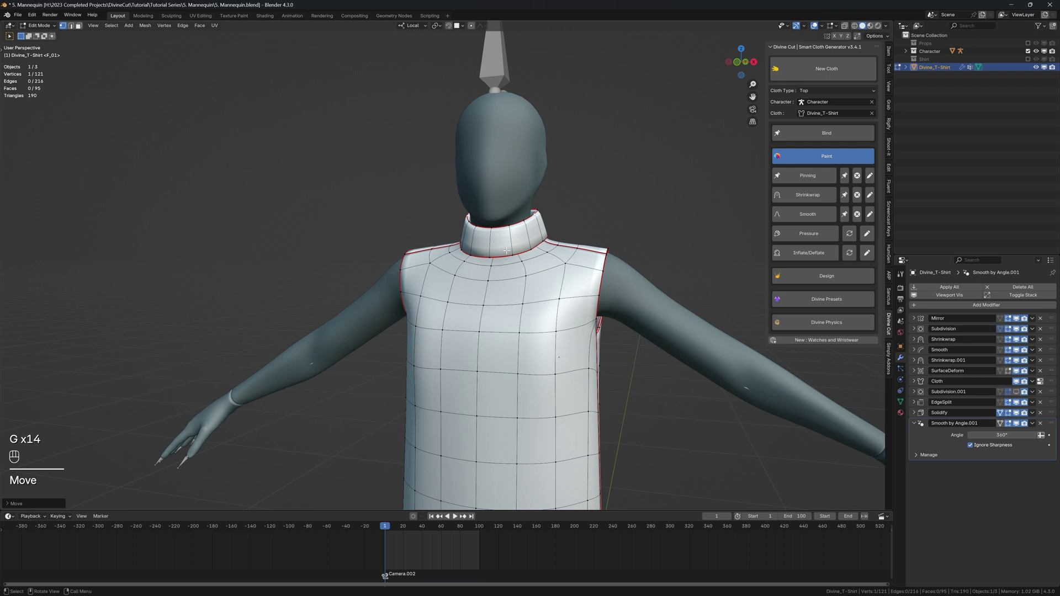
- Move the front hem vertices of the folded collar back toward the neck along the local Y axis
middle_click_drag(499, 255, 455, 257)
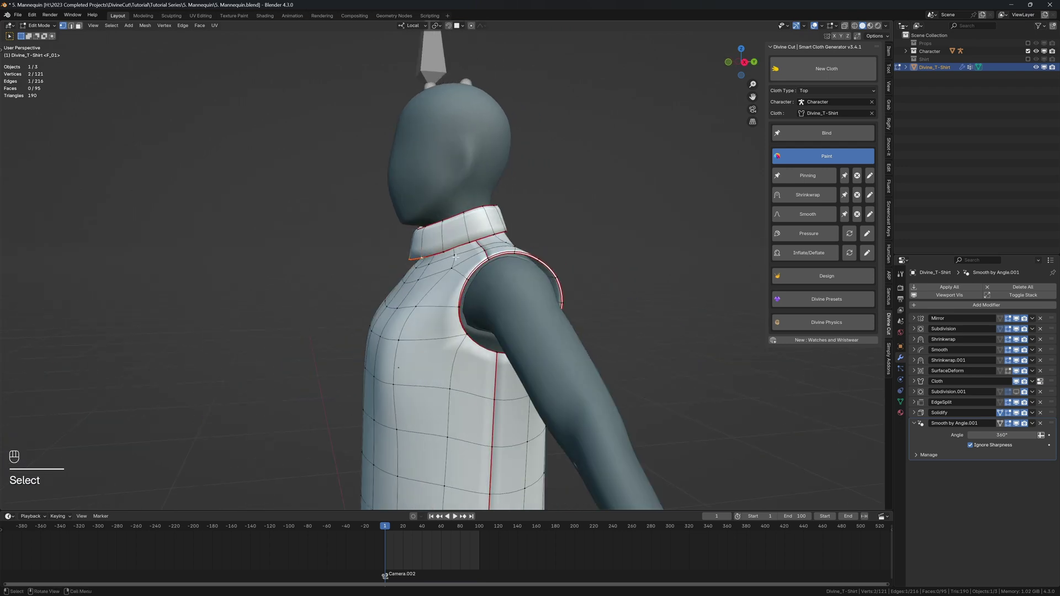
left_click(466, 259)
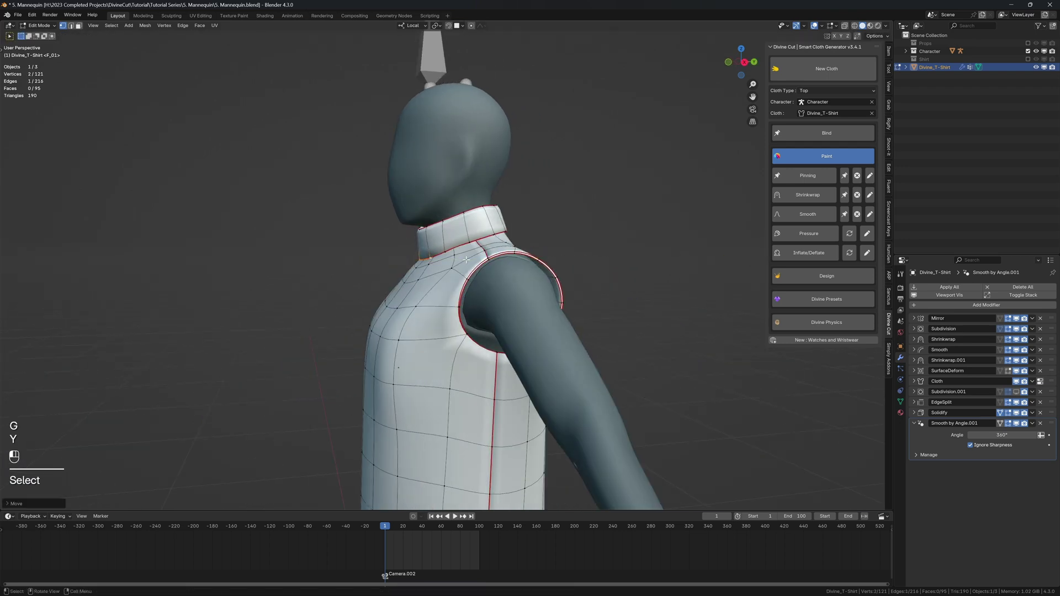
key("g")
middle_click_drag(451, 251, 570, 232)
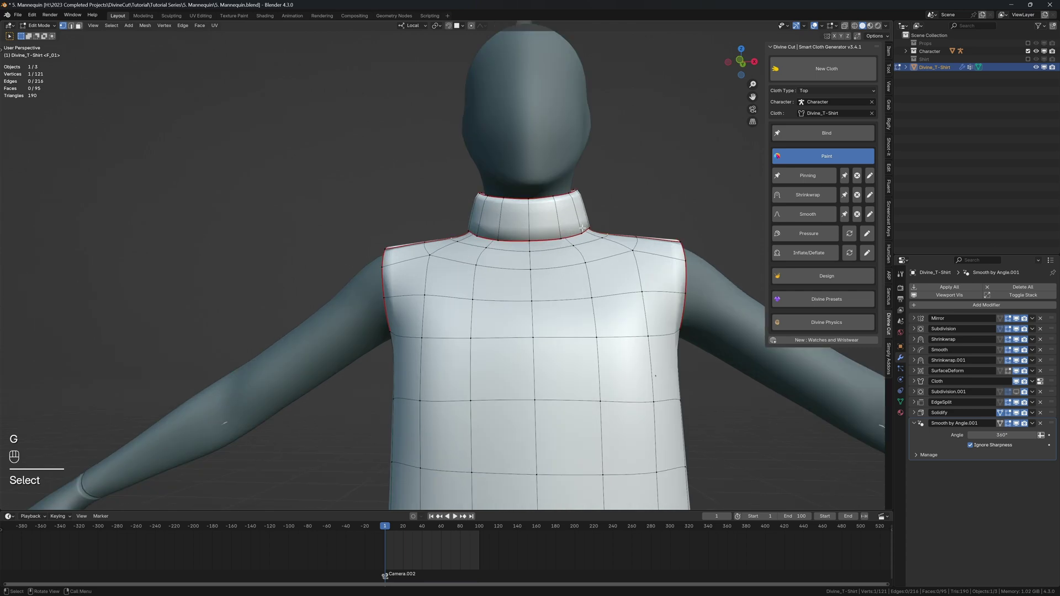
- Select the folded collar's ring of faces and paint it into the Pinning group with a weight value of 0.50
left_click(565, 228)
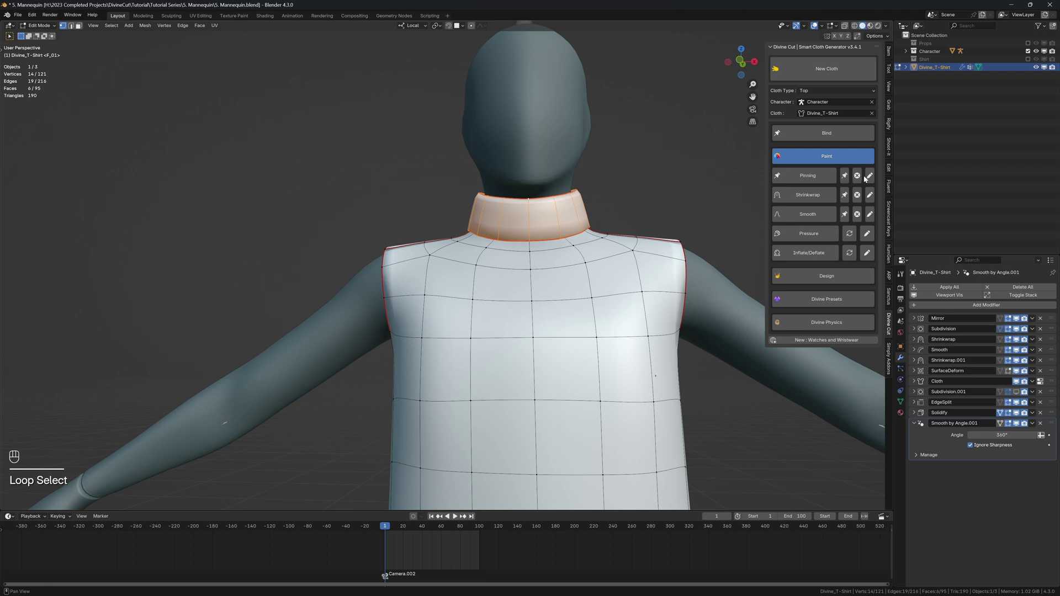
left_click(870, 177)
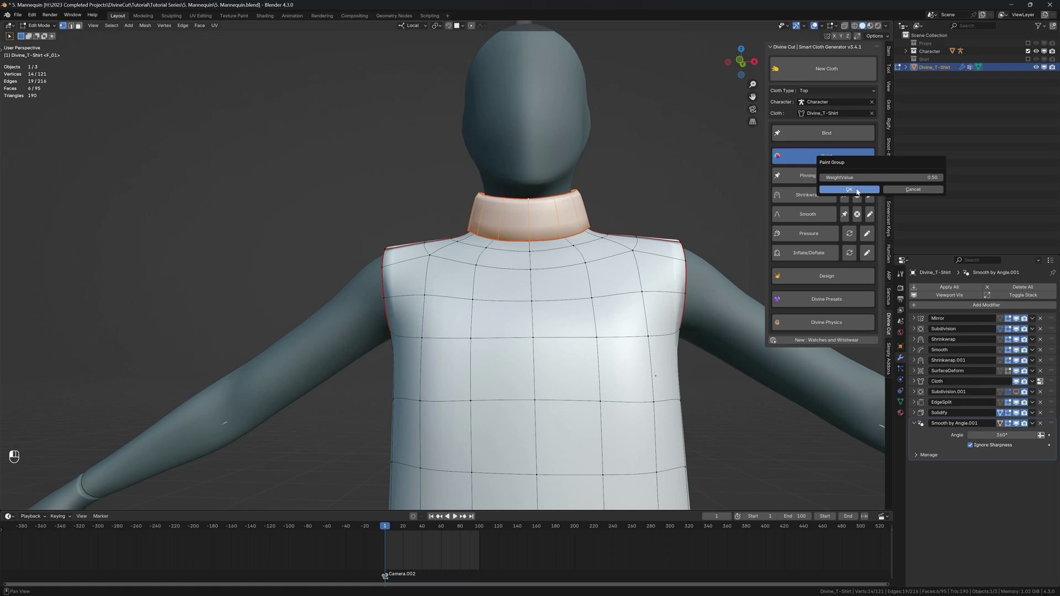
left_click(849, 190)
- Examine the collar from several angles in both Object Mode and Edit Mode
scroll(597, 247, "down", 5)
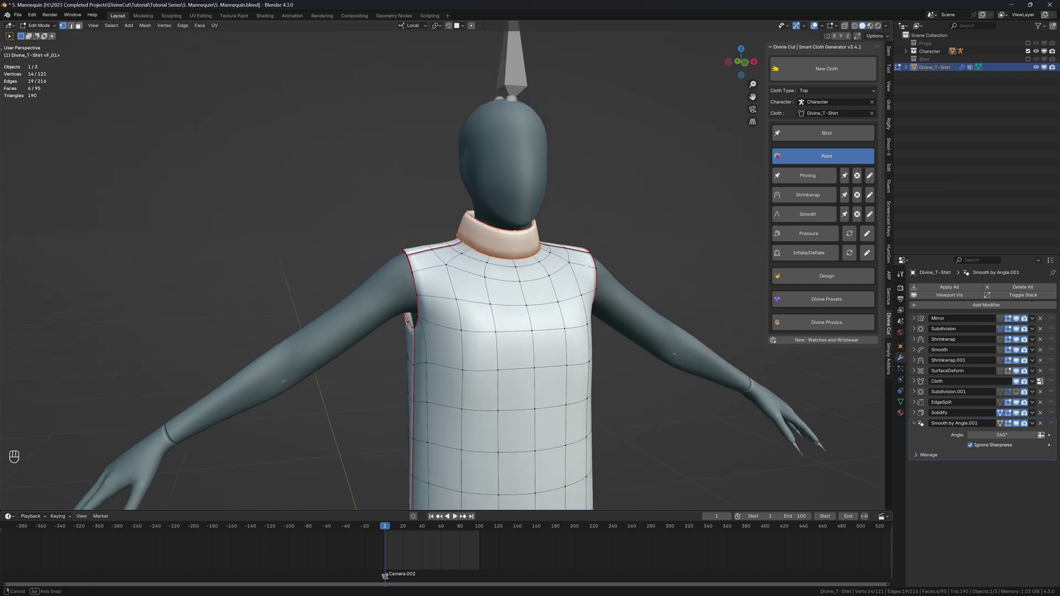
key("Tab")
middle_click_drag(596, 248, 493, 252)
key("Tab")
scroll(528, 251, "up", 4)
key("Tab")
scroll(563, 248, "down", 2)
scroll(537, 258, "down", 2)
key("Tab")
scroll(515, 253, "up", 3)
- Hide the folded collar's lower loop, select the collar's base loop and paint its Pinning weight as 0.50
key("alt+z")
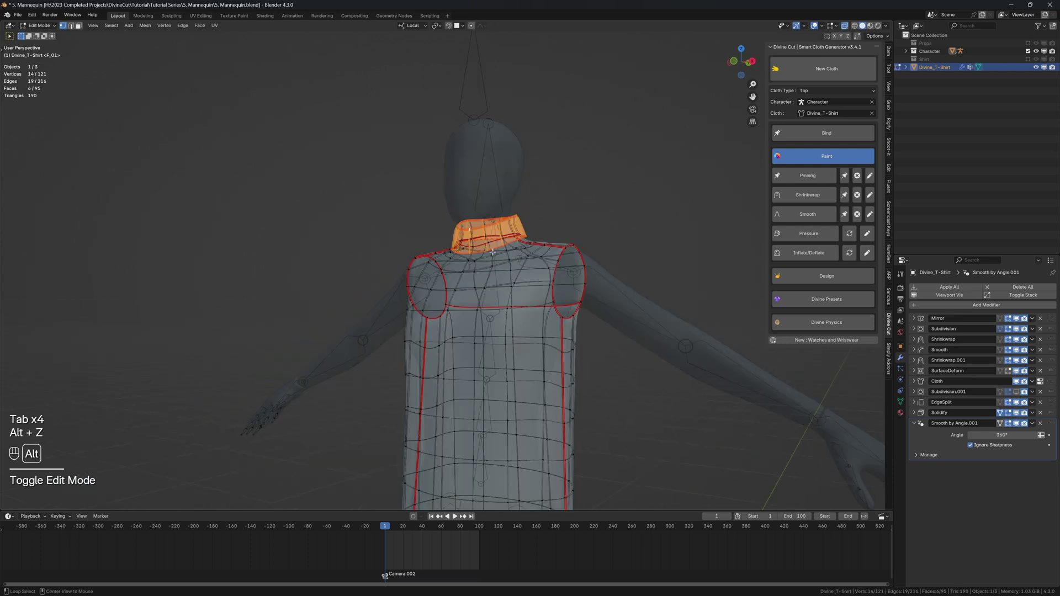
left_click(478, 247, "alt")
key("alt+z")
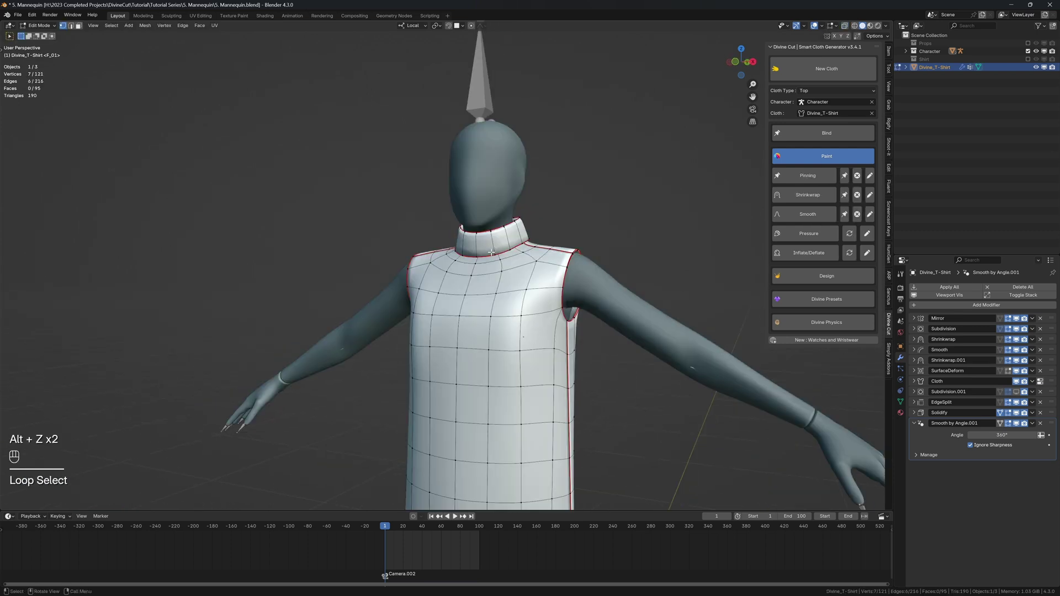
middle_click_drag(488, 253, 510, 251)
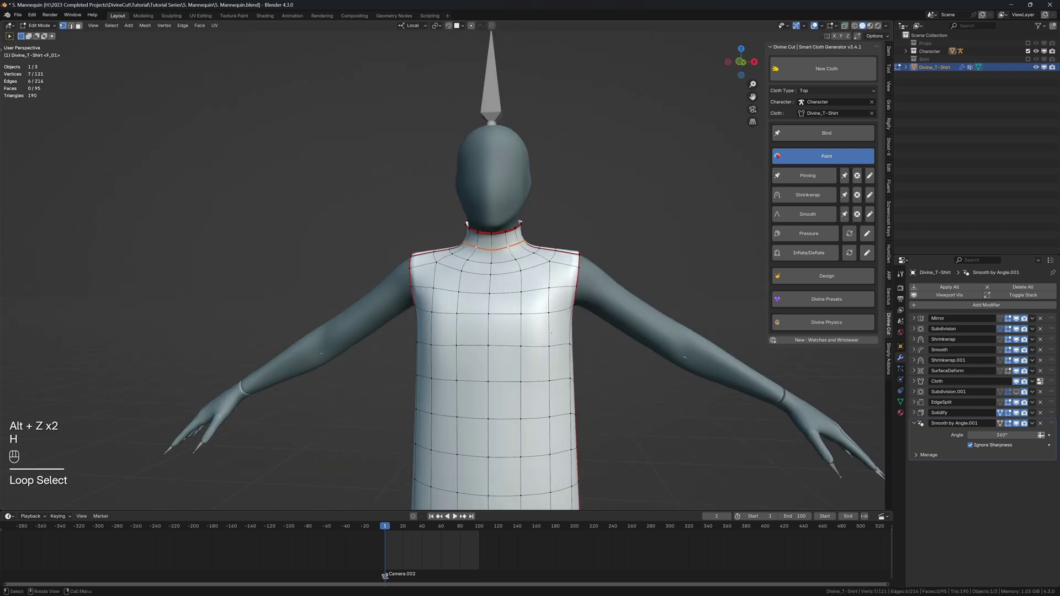
left_click(870, 176)
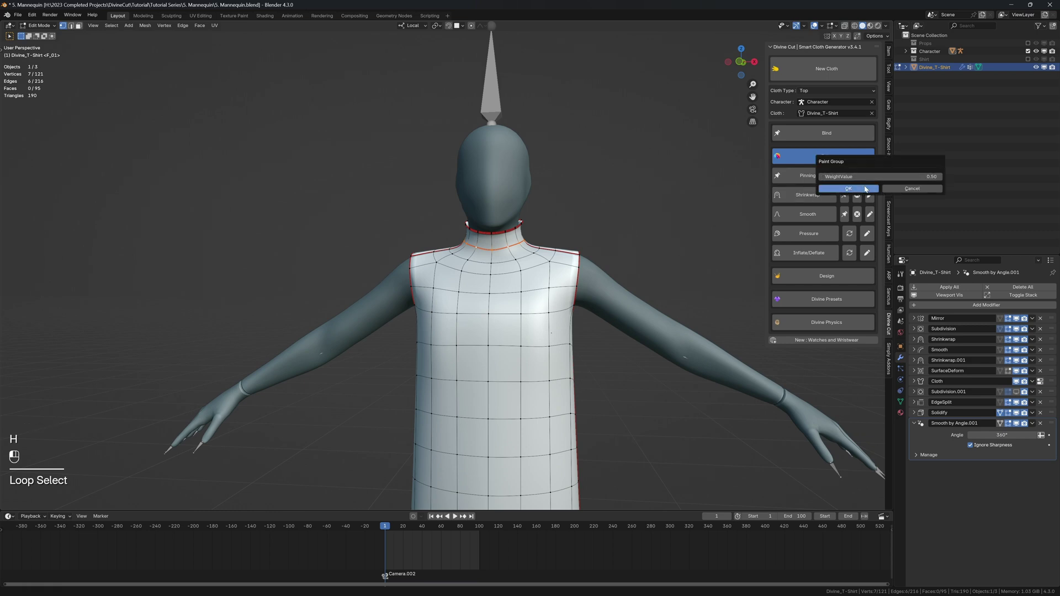
left_click(865, 188)
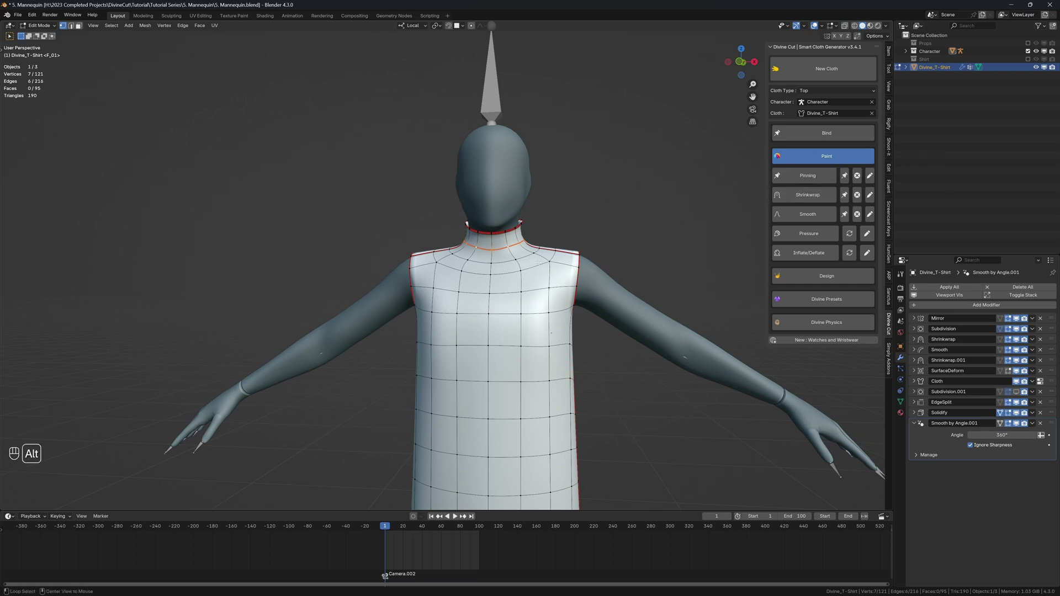
- Return to Object Mode and leave Divine Cut's Paint mode for the turtleneck
key("Tab")
scroll(659, 198, "down", 3)
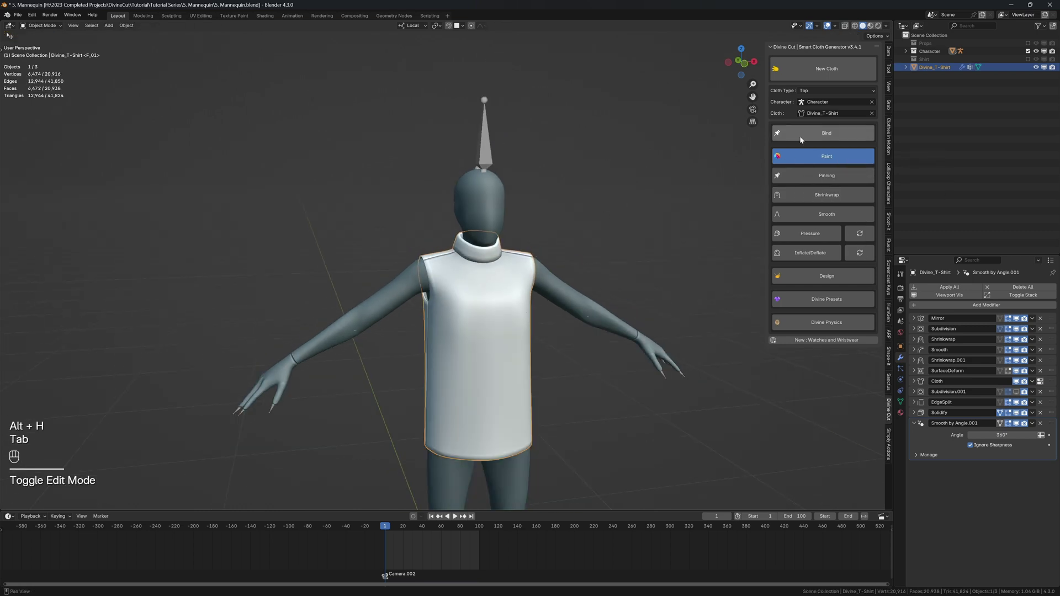
left_click(794, 158)
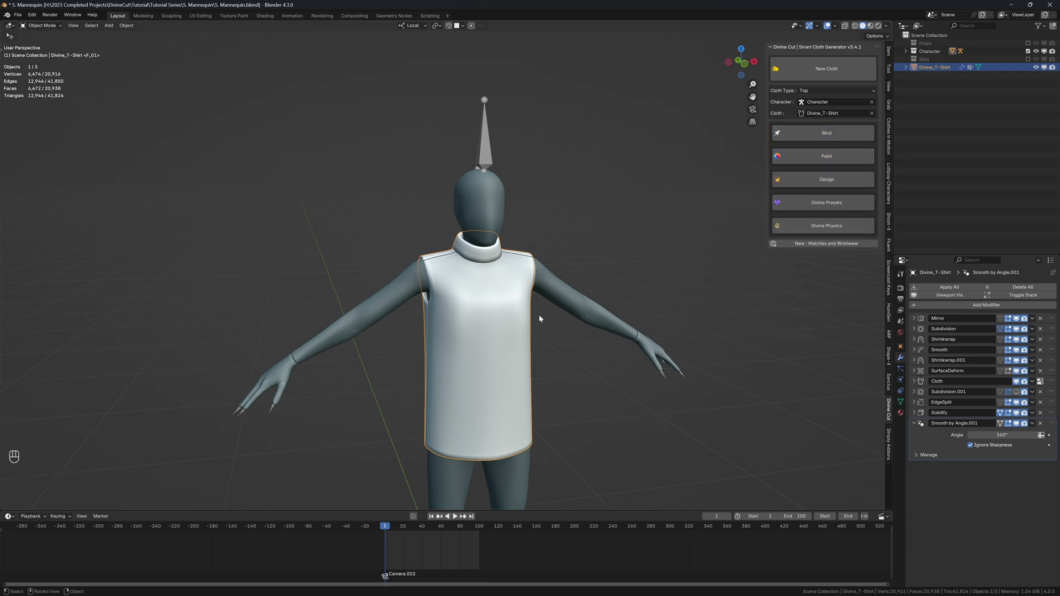
- Preview the turtleneck's cloth simulation from the front and side, partly with overlays hidden, and return to frame 1
scroll(535, 299, "down", 2)
key("shift+space")
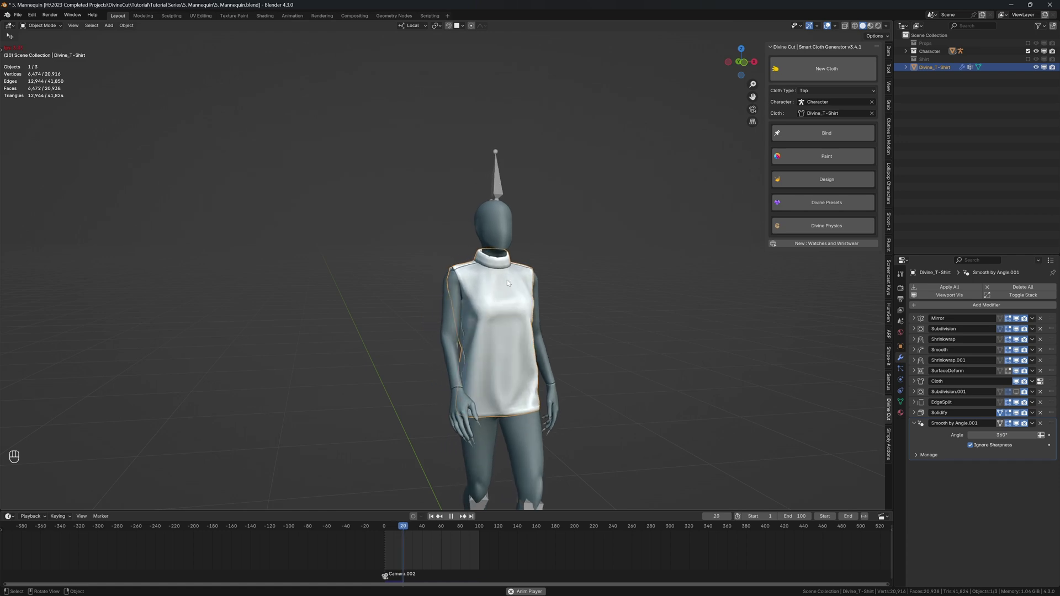
key("shift+space")
key("shift+alt+z")
middle_click_drag(507, 280, 443, 299)
key("shift+space")
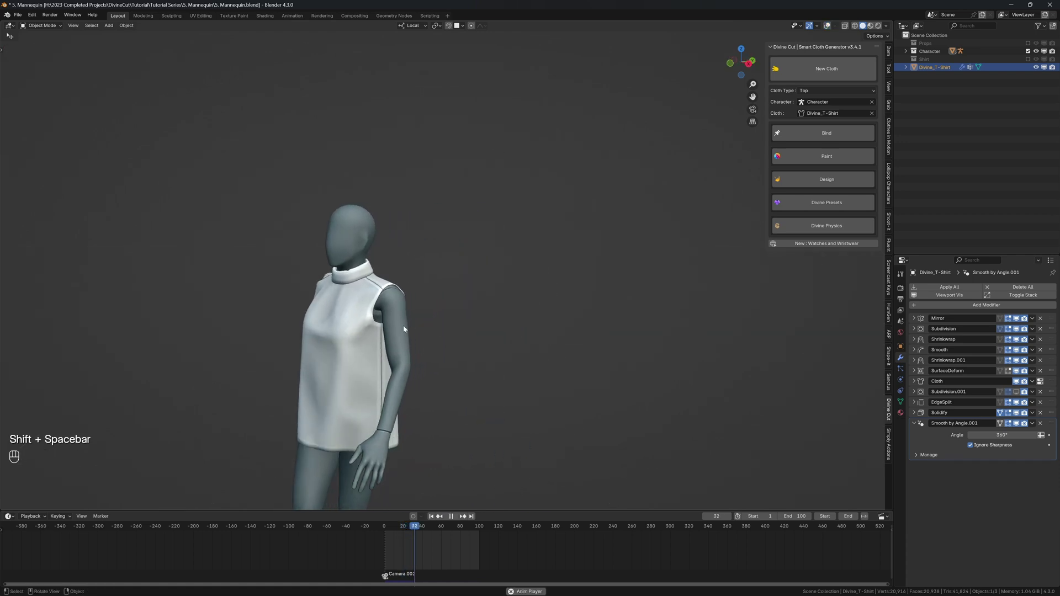
key("shift+space")
middle_click_drag(329, 338, 774, 334)
key("shift+alt+z")
key("shift+Left")
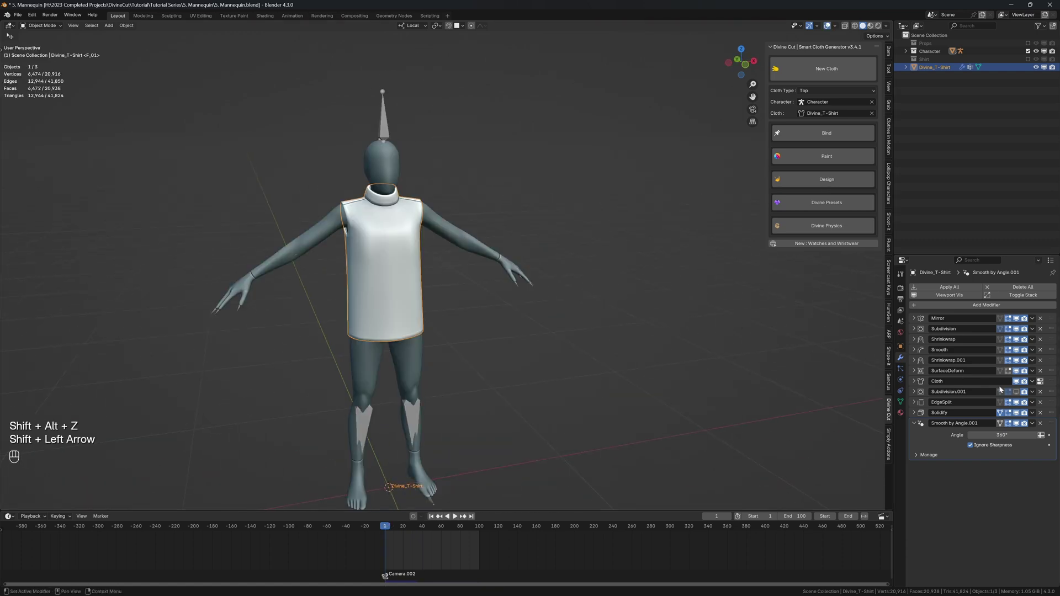
- Enable the Subdivision.001 modifier in the viewport, briefly test the playback and return to frame 1
middle_click_drag(558, 302, 531, 277)
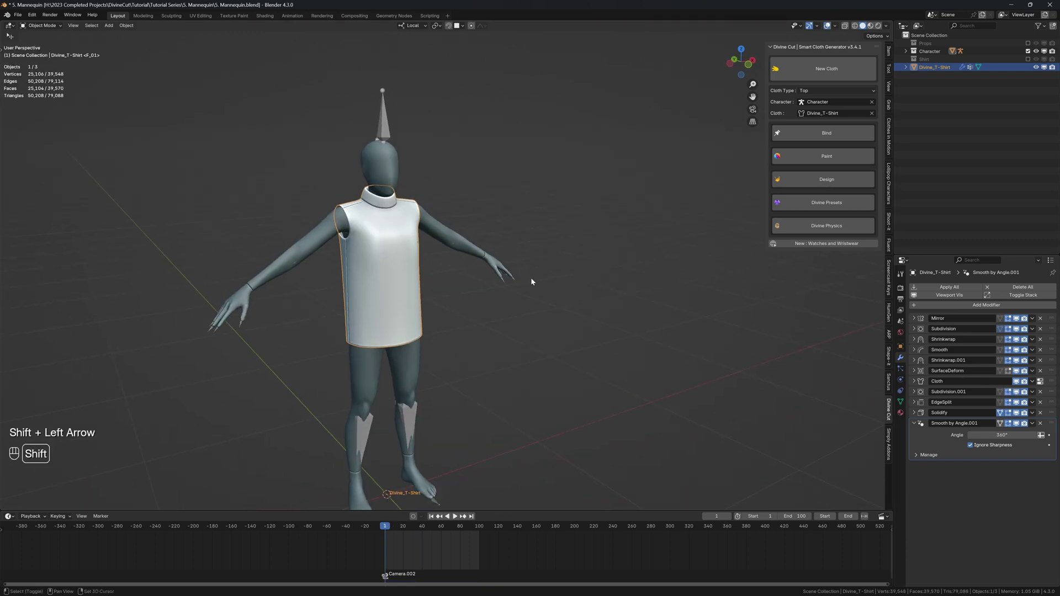
key("shift+space")
key("shift+space")
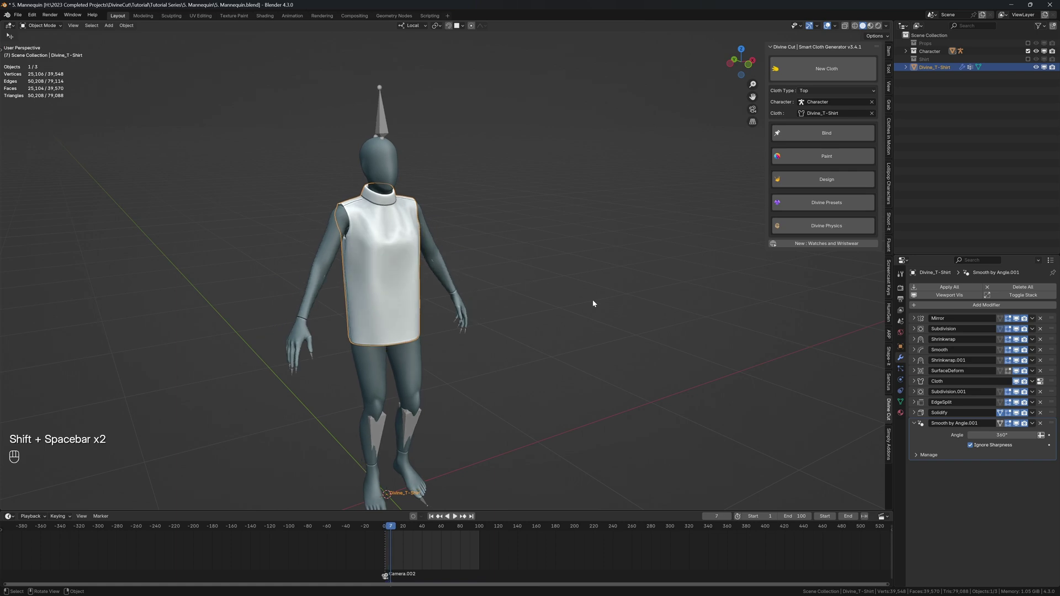
key("shift+Left")
- Show the turtleneck's physics settings, play the simulation to frame 25 and hide the overlays
left_click(900, 379)
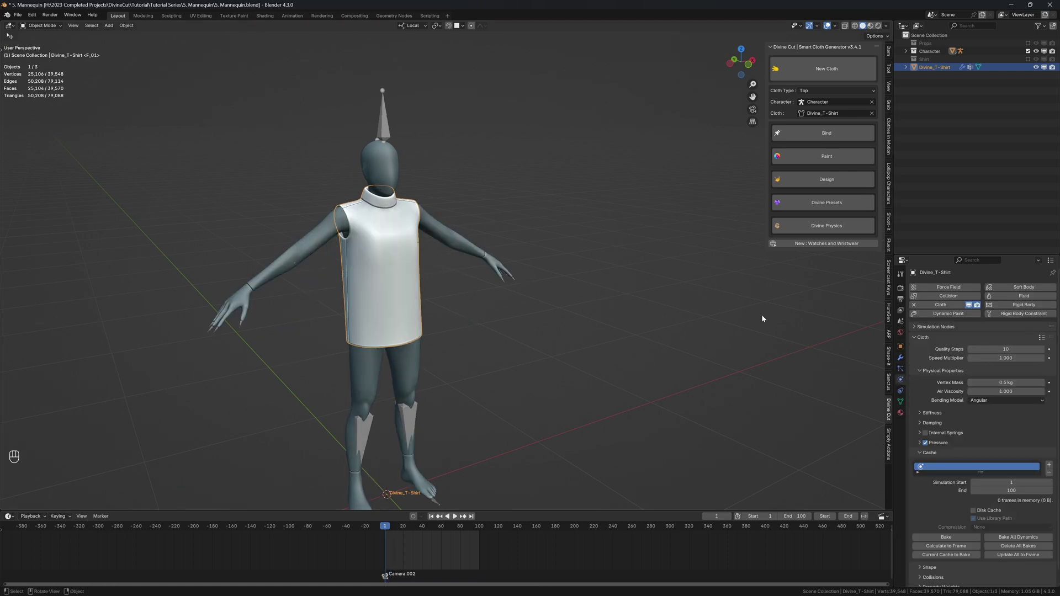
middle_click_drag(762, 319, 569, 184)
key("shift+space")
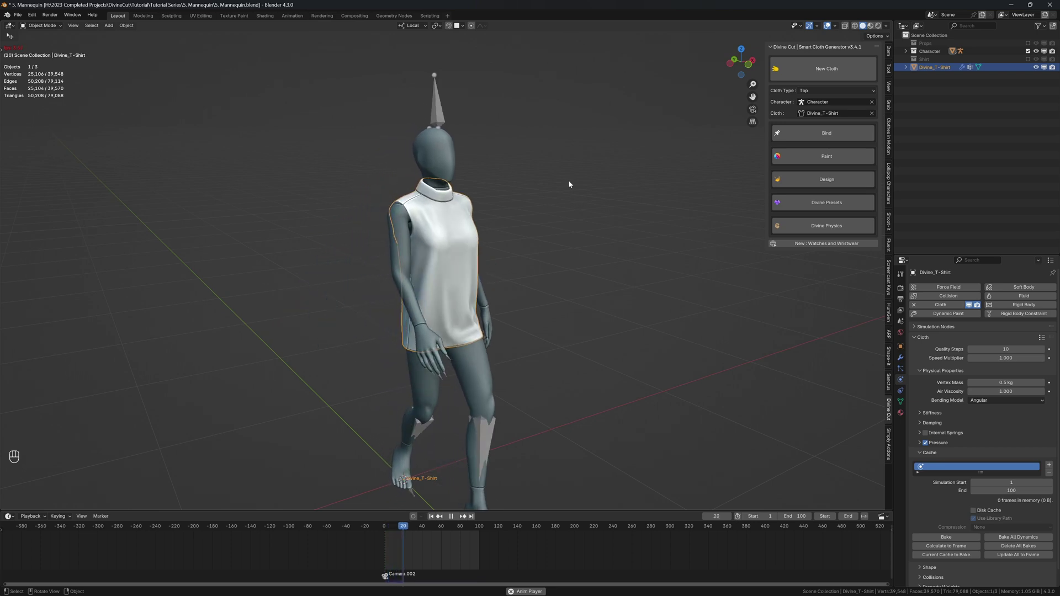
key("shift+space")
key("shift+alt+z")
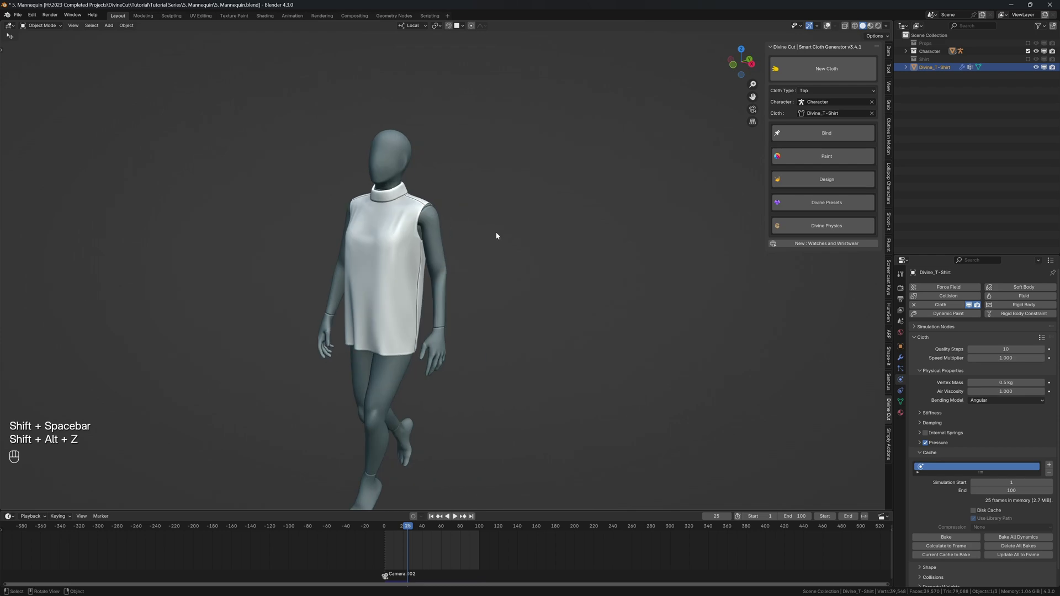
- Examine the folded collar up close while playing the simulation on to frame 47
middle_click_drag(496, 237, 516, 252)
scroll(483, 254, "up", 2)
key("shift+space")
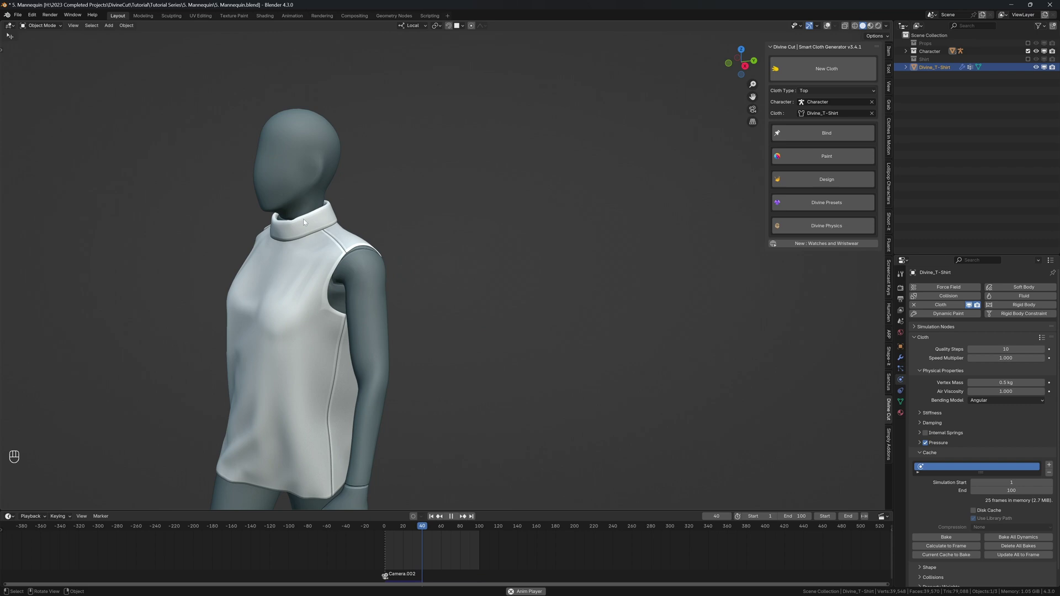
key("shift+space")
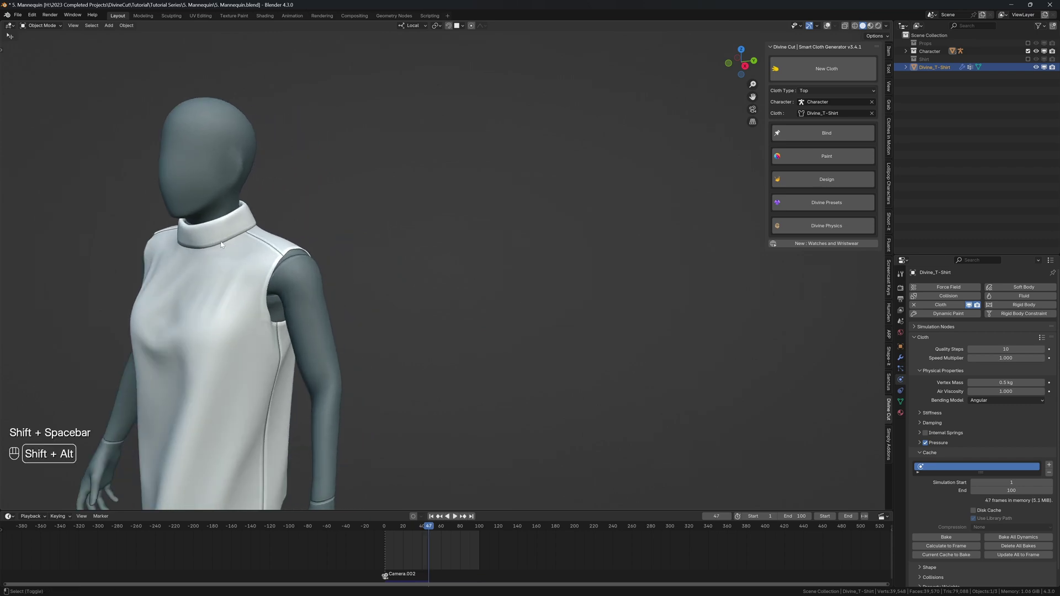
- Show the overlays again and resume the simulation playback with the whole mannequin in view from the front
key("shift+alt+z")
middle_click_drag(221, 242, 410, 167)
scroll(340, 229, "down", 4)
scroll(475, 221, "down", 2)
key("shift+space")
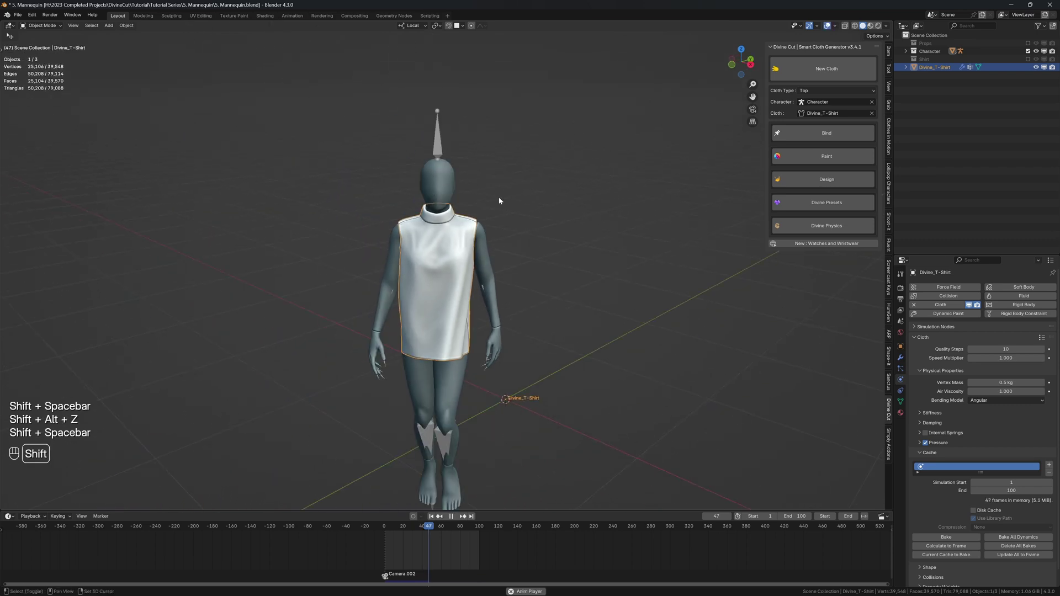